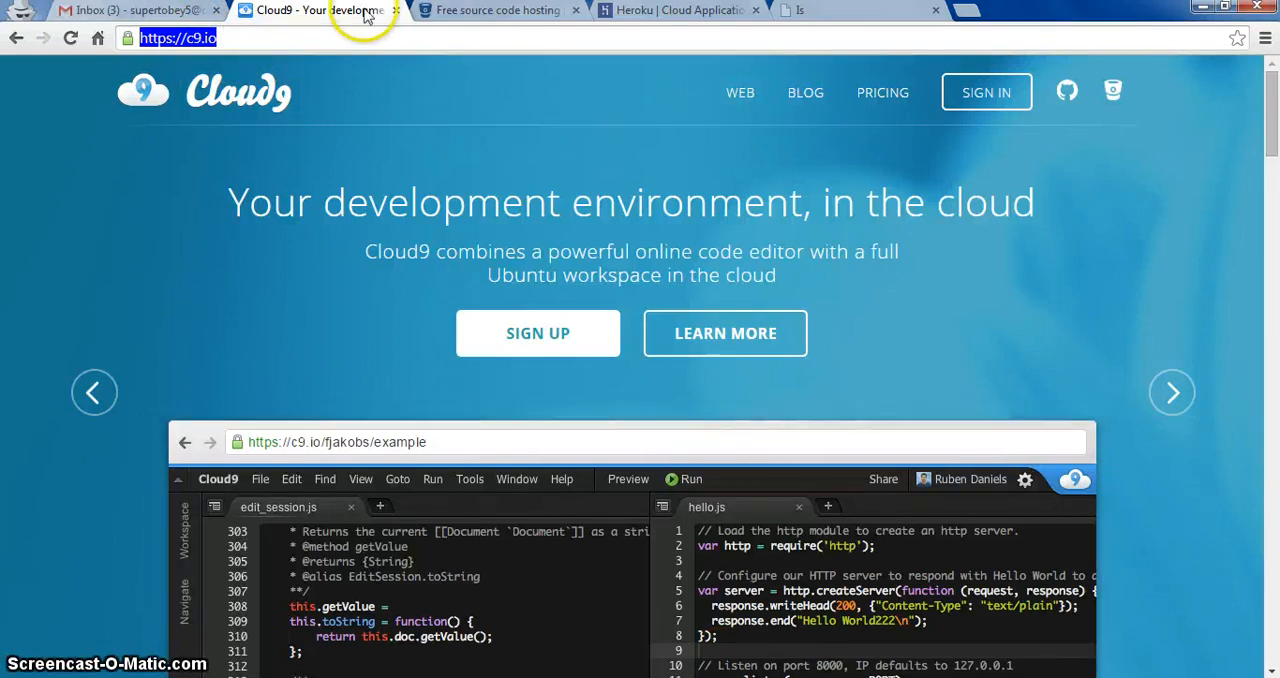
Step: Look over the open Bitbucket and Heroku home pages and the sample site whatisthissite.herokuapp.com
click(479, 20)
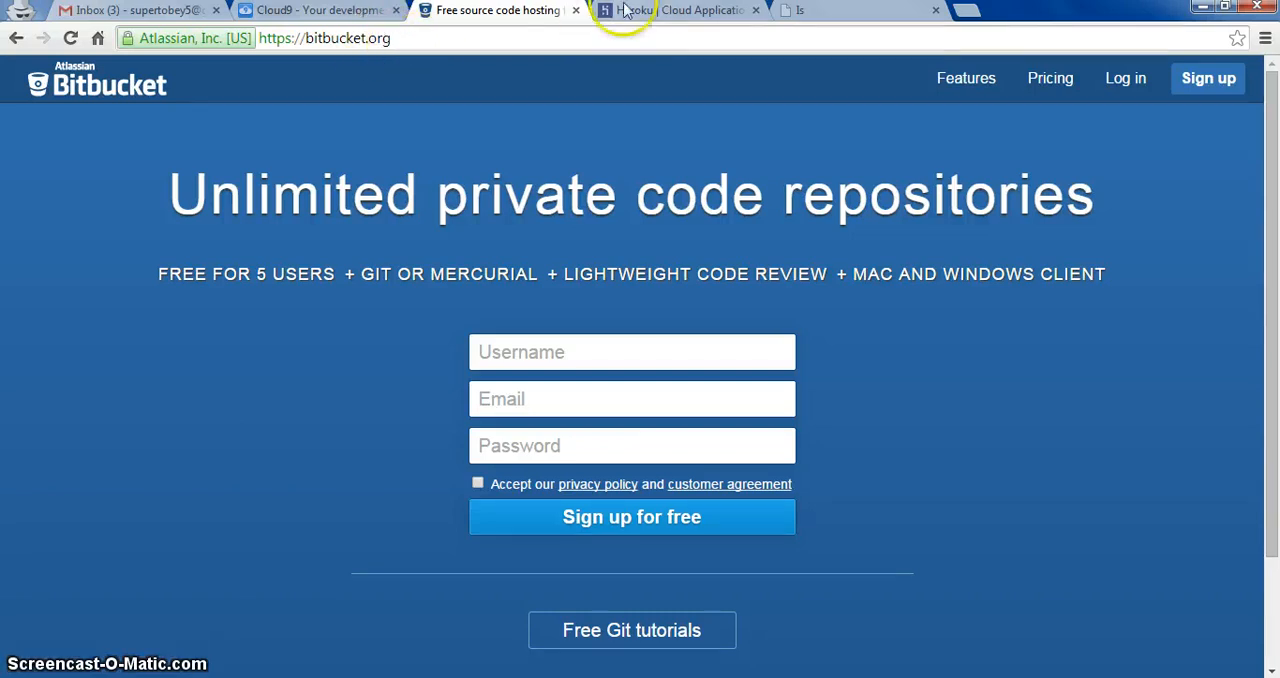
click(663, 12)
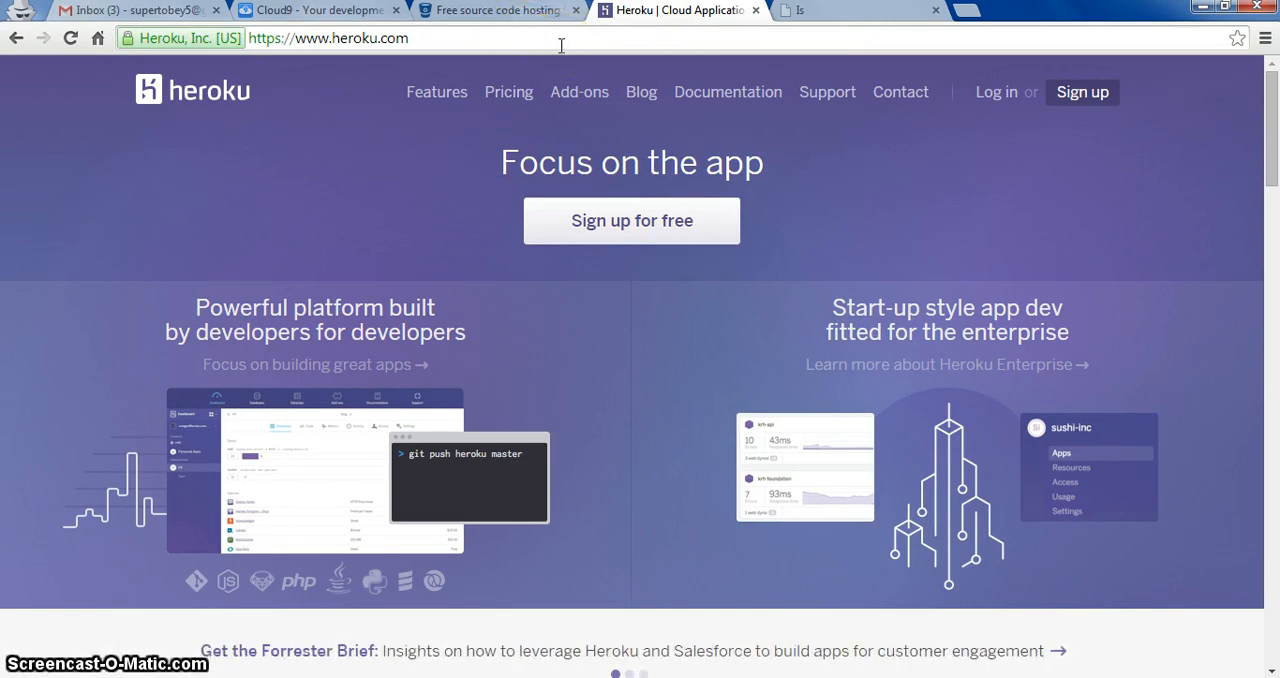
click(815, 12)
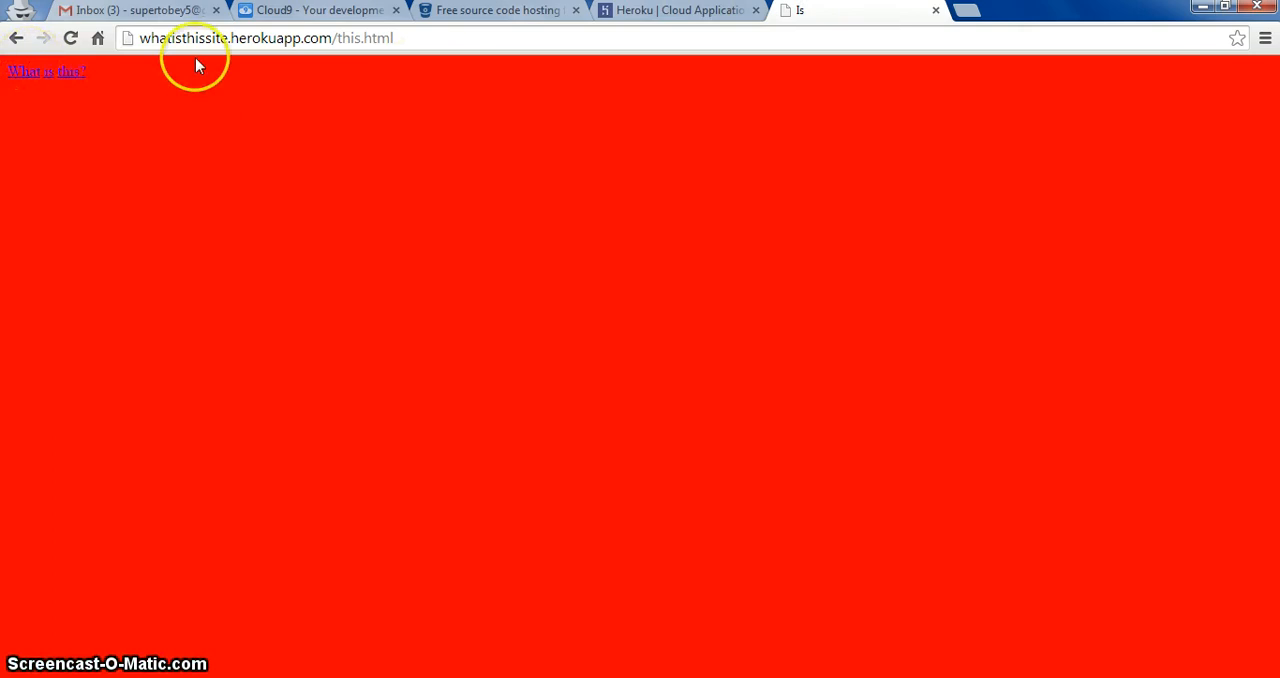
Step: Try out the What, is and this page links on the sample Heroku site
click(21, 75)
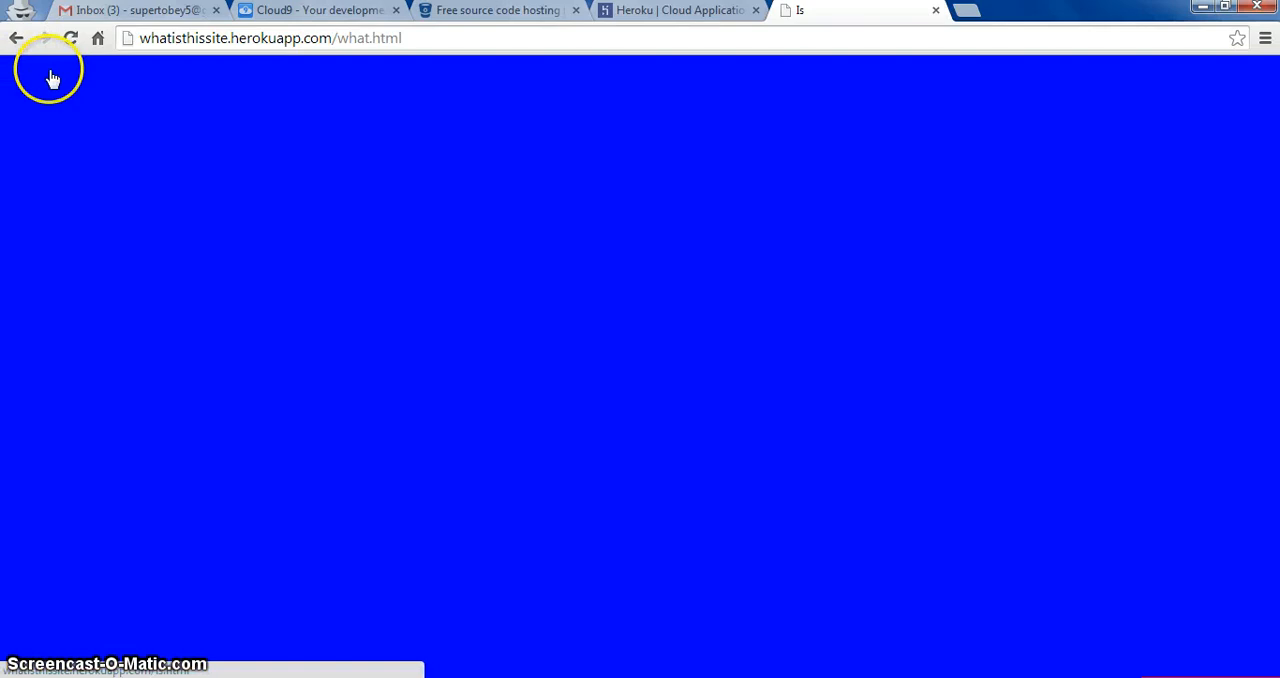
click(49, 74)
click(72, 71)
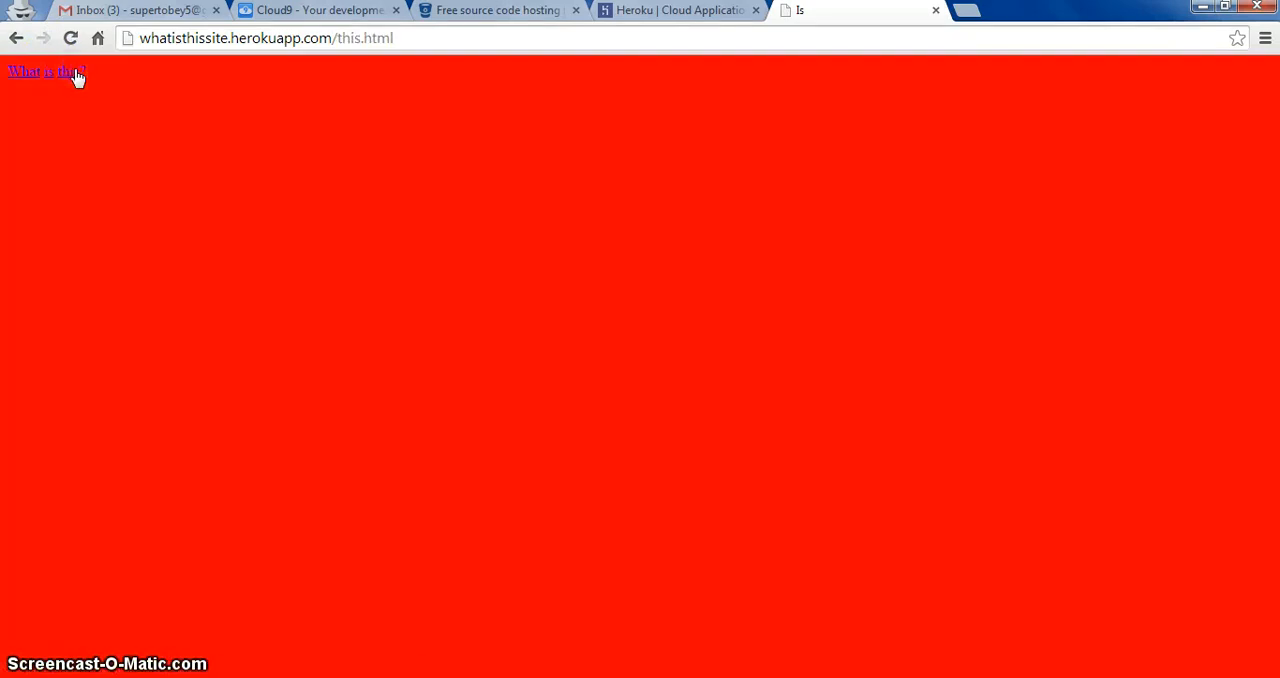
click(146, 73)
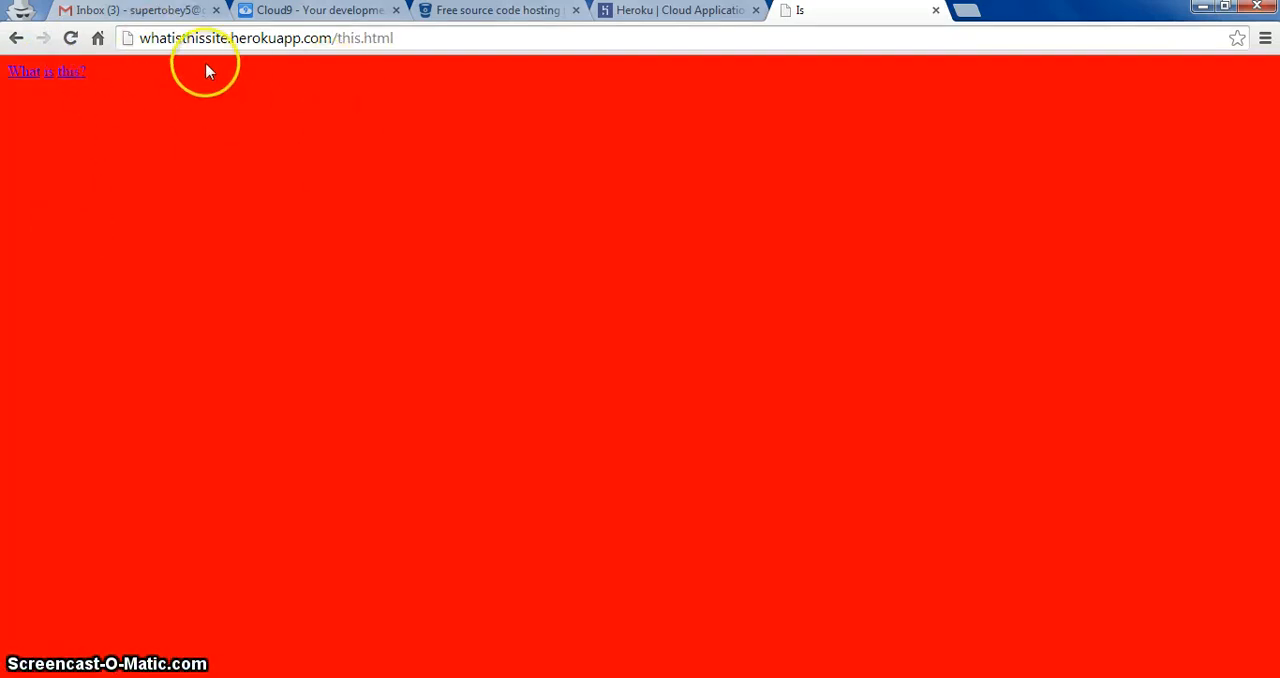
Step: Sign up for a free Cloud9 account by entering the desired username, e-mail address and account password
click(333, 12)
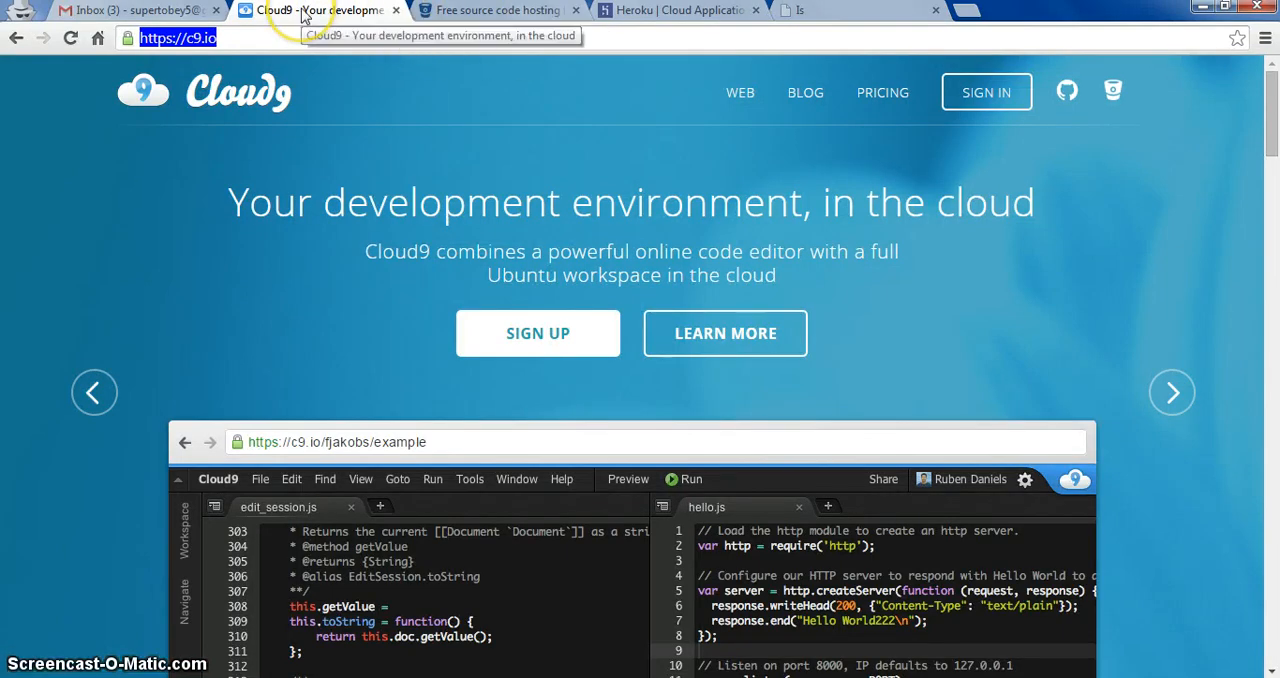
click(578, 335)
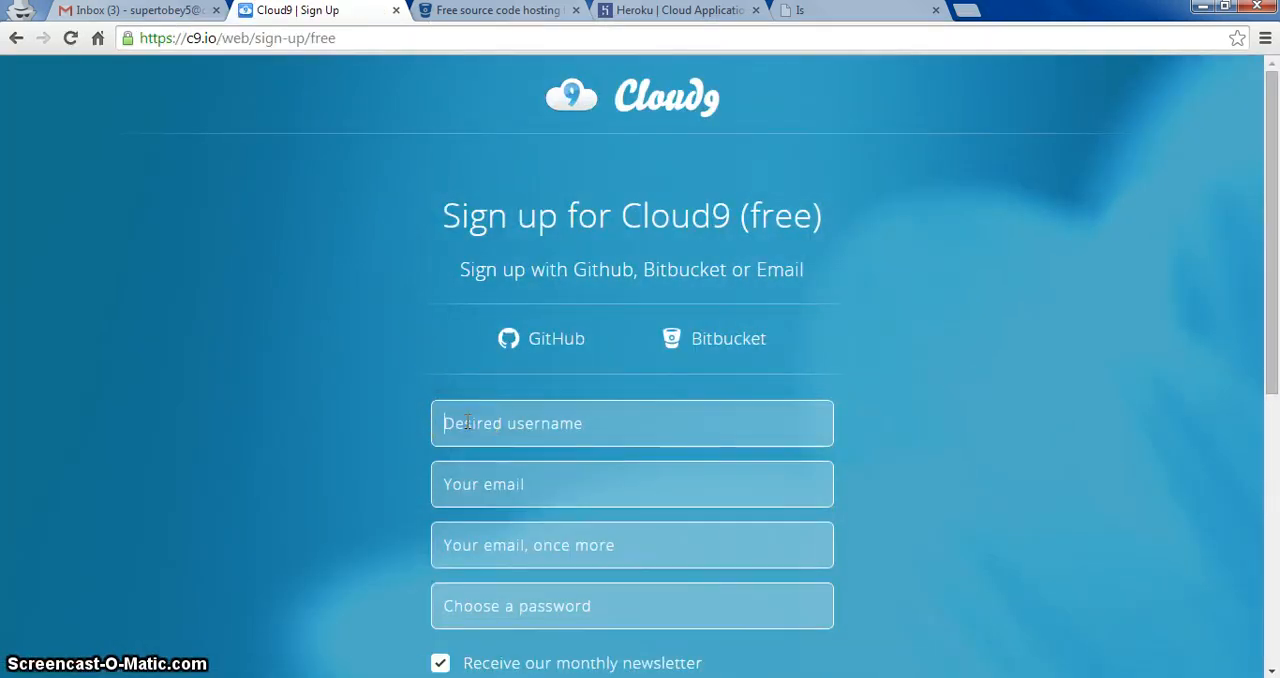
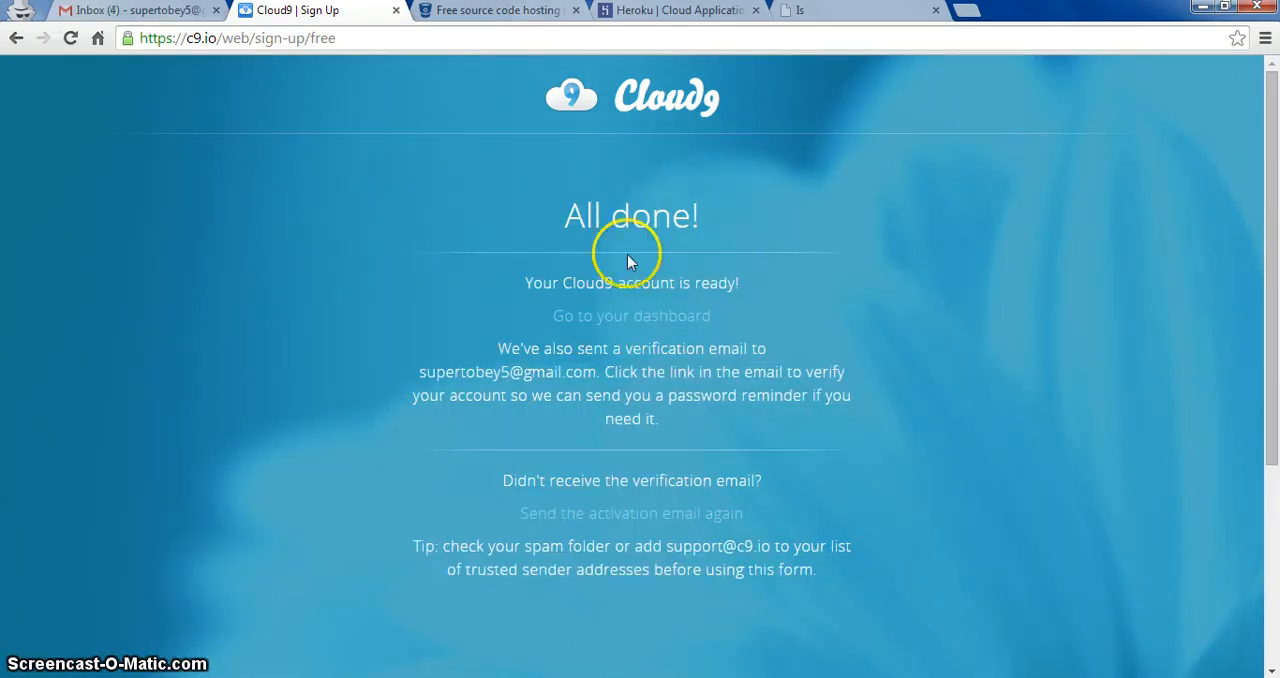
Step: Go to the dashboard of the new Cloud9 account
click(629, 332)
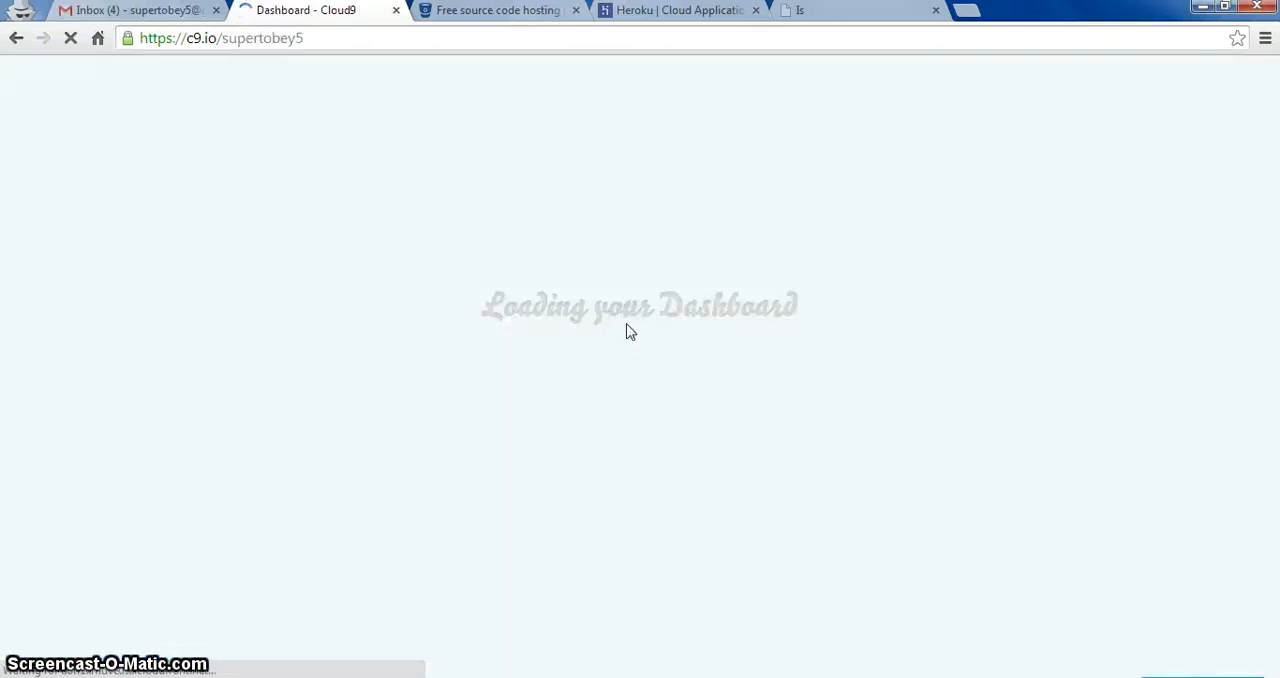
click(288, 259)
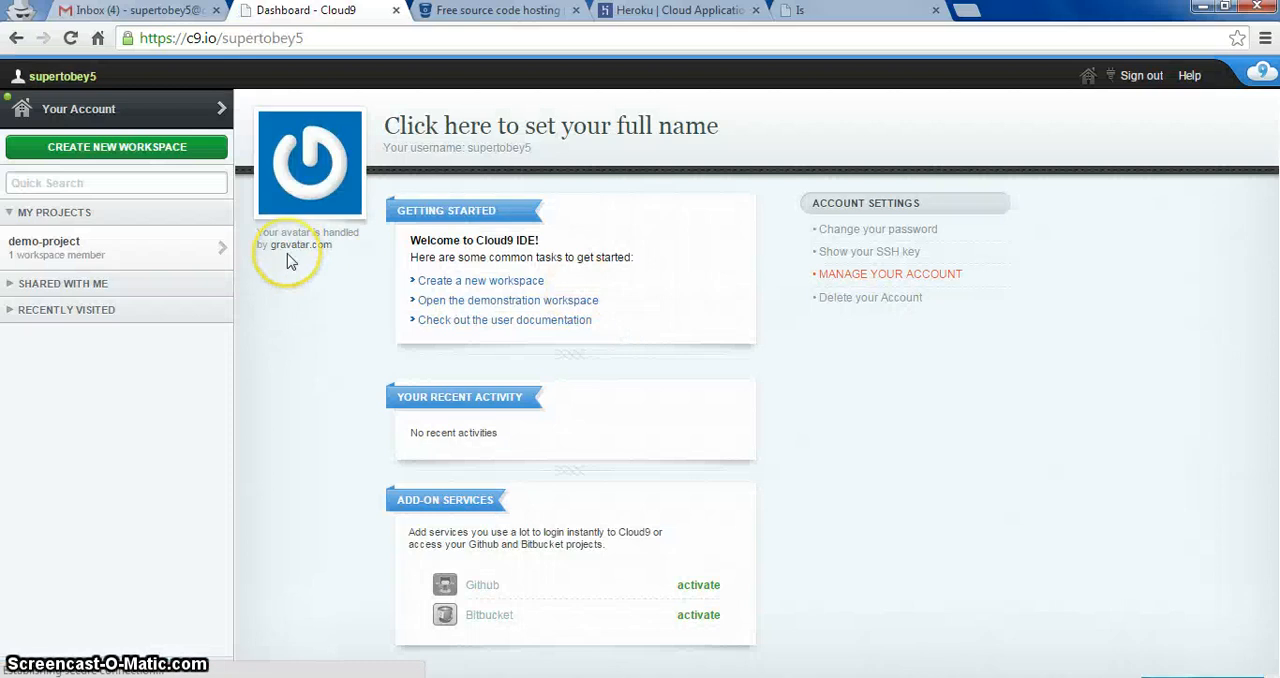
click(95, 240)
Step: Create a hosted, open and discoverable HTML5 workspace named HTML
click(143, 149)
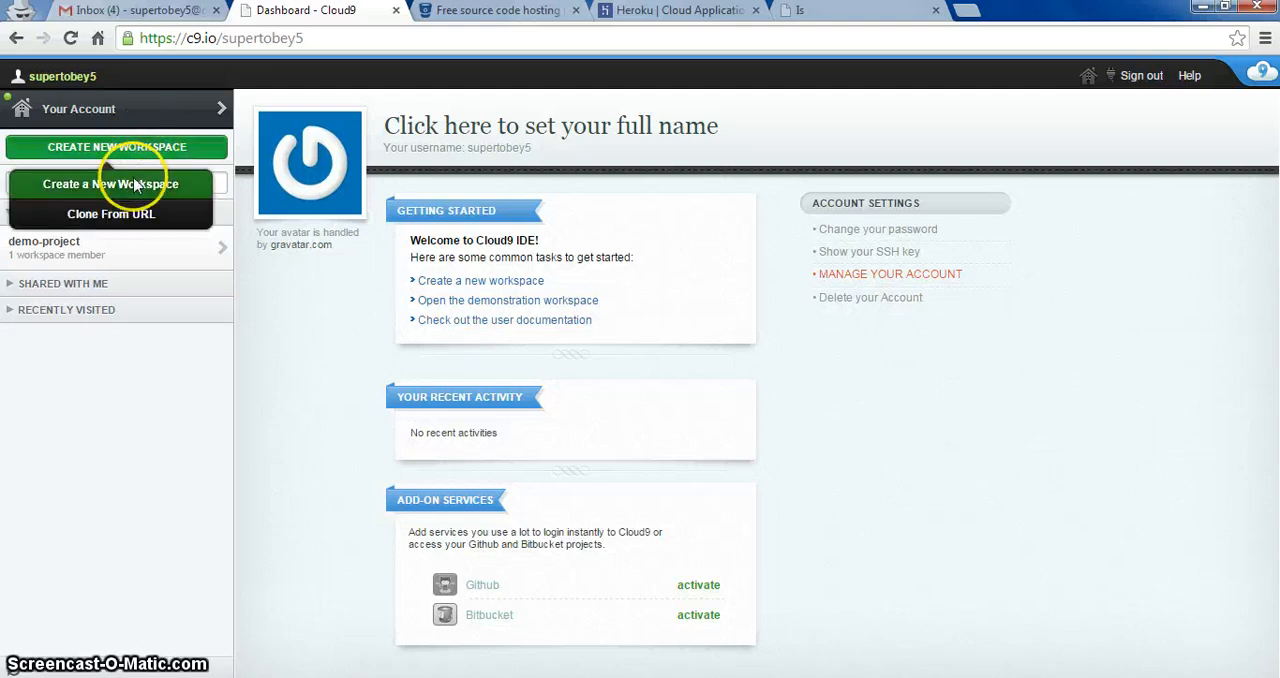
click(133, 185)
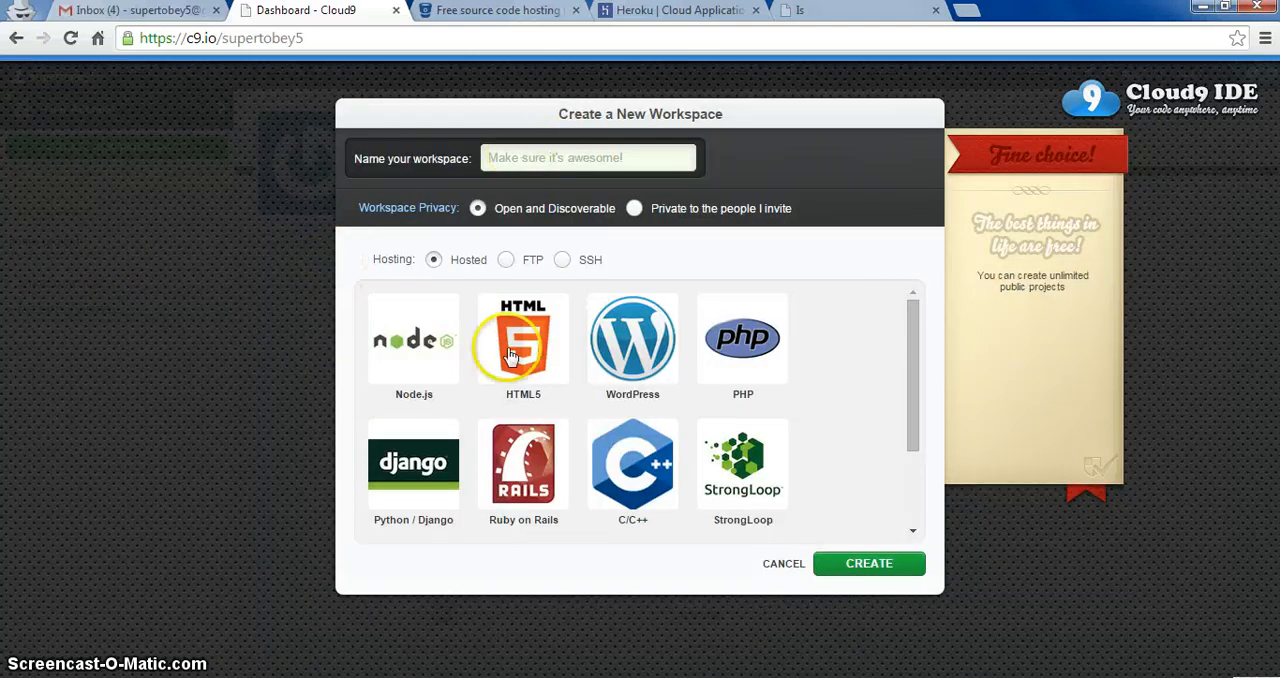
click(530, 365)
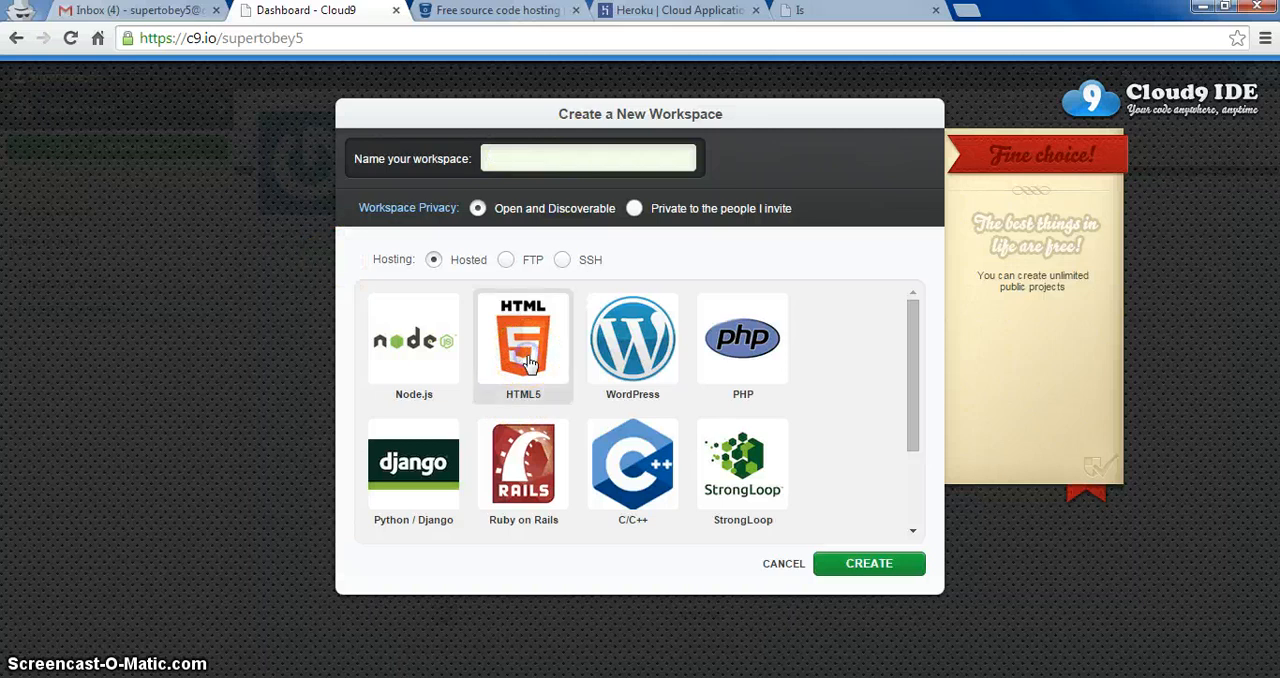
click(553, 148)
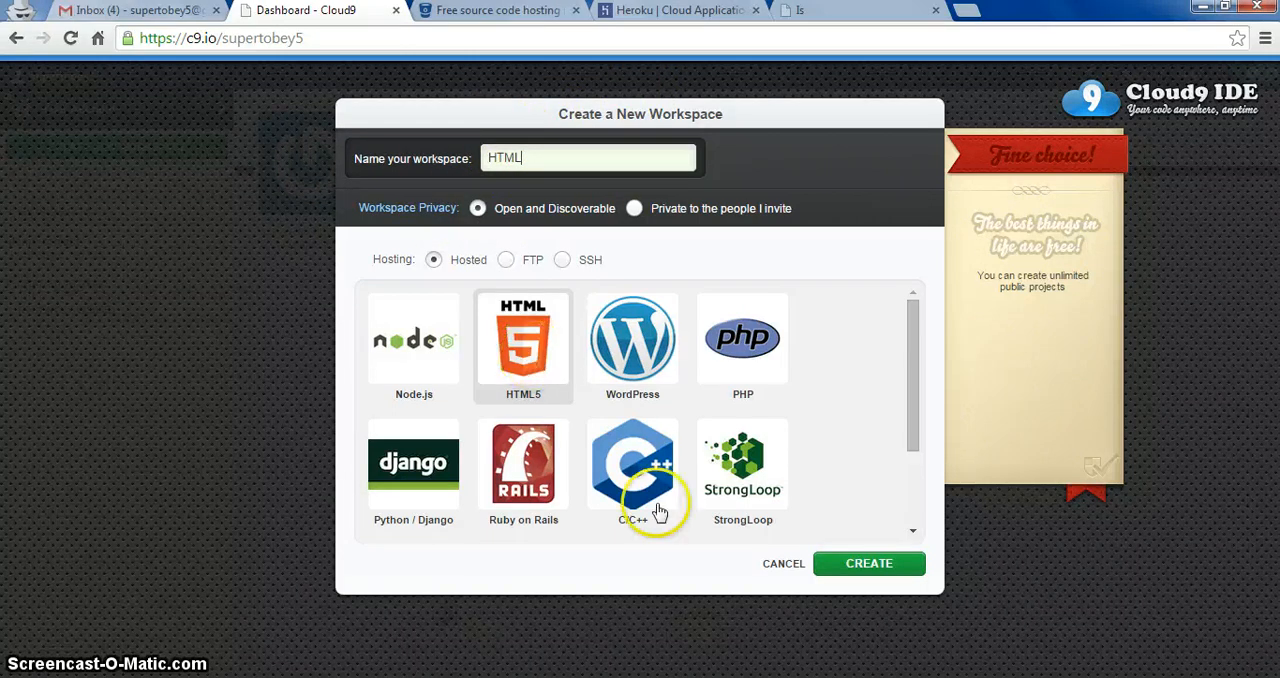
click(862, 565)
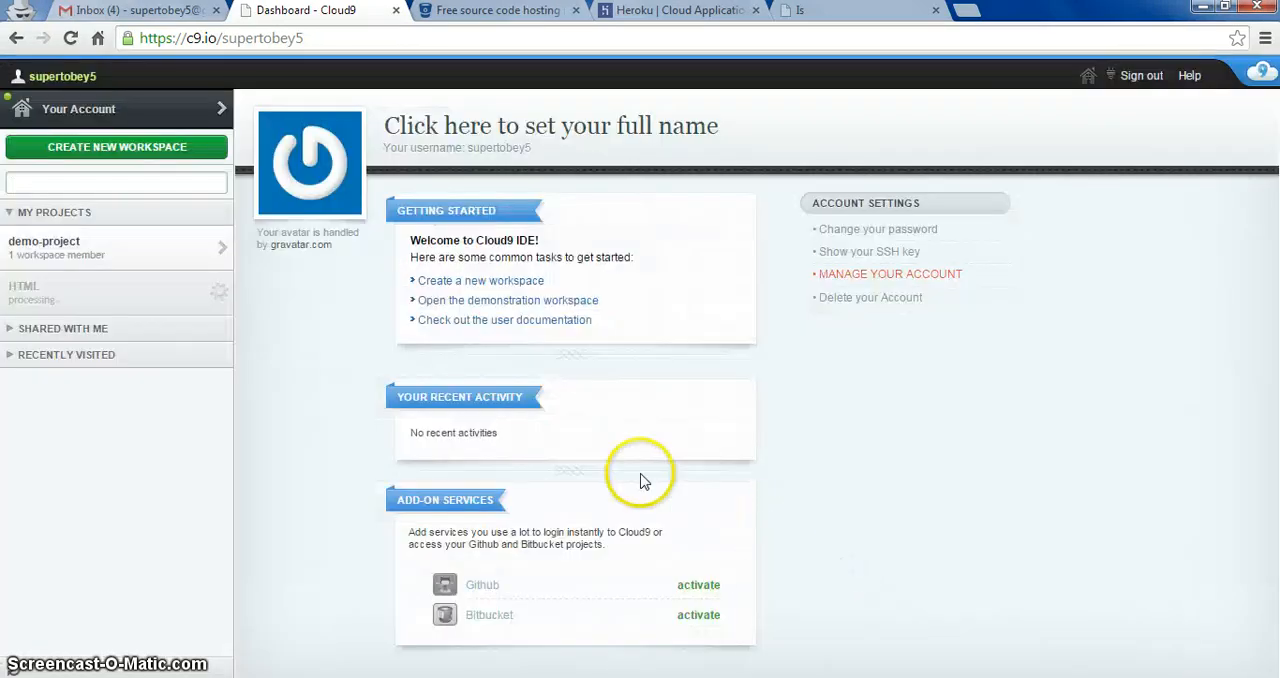
Step: Refresh the project list and open the html workspace for editing
click(72, 38)
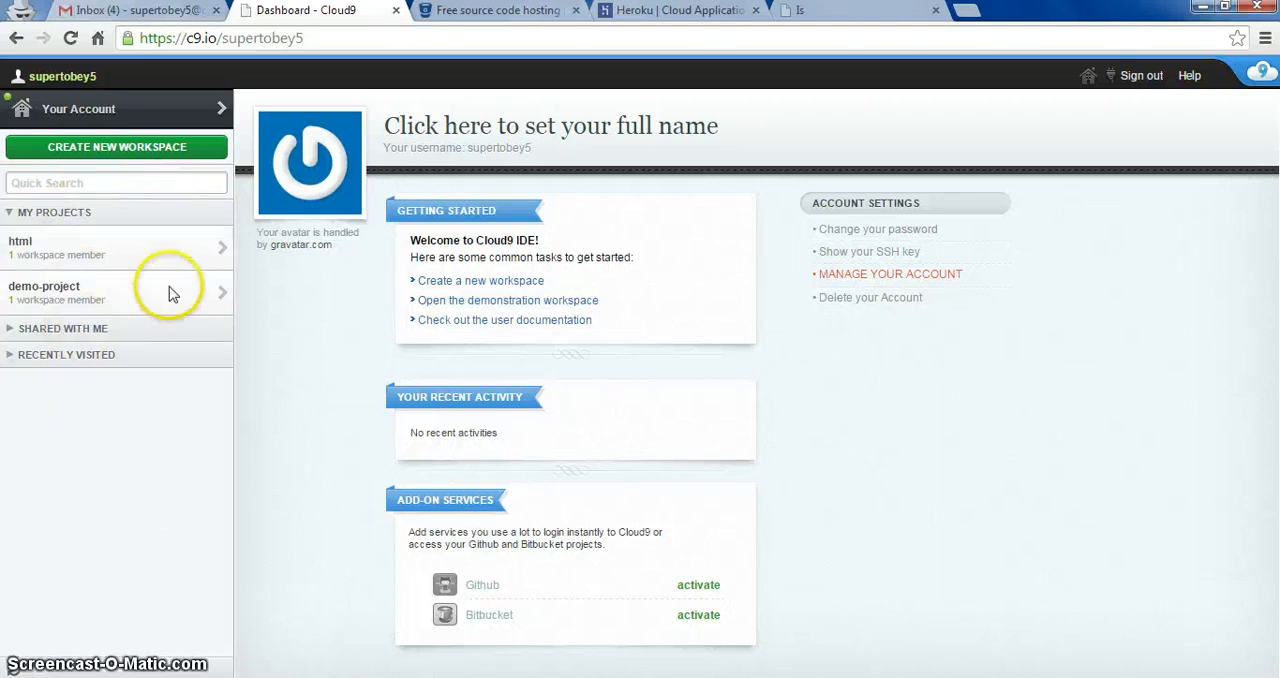
click(167, 248)
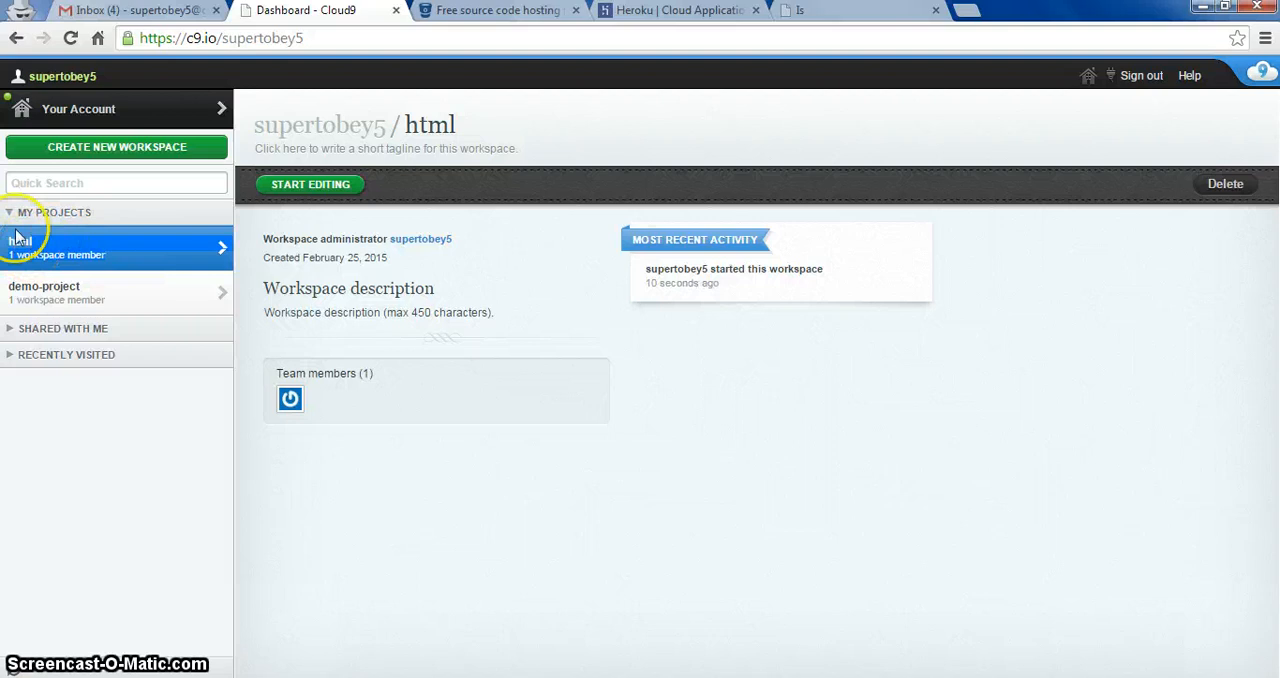
click(331, 187)
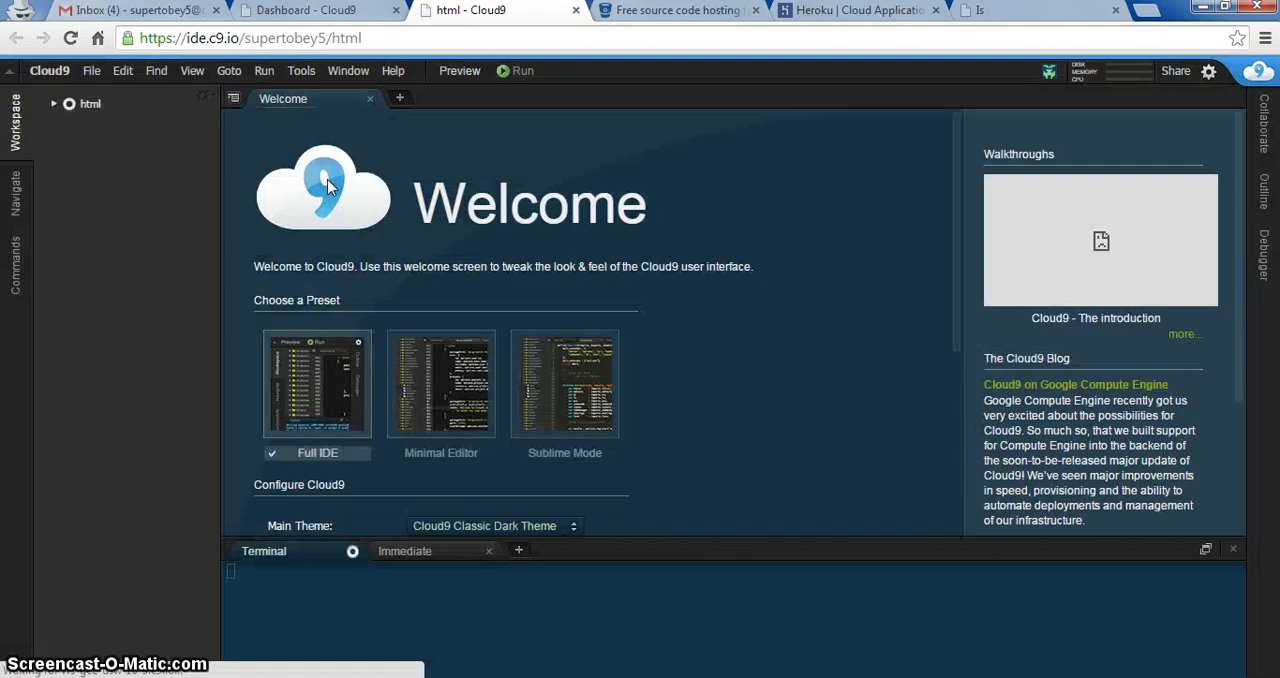
Step: Close the Welcome page in the editor and create a new empty file
click(369, 100)
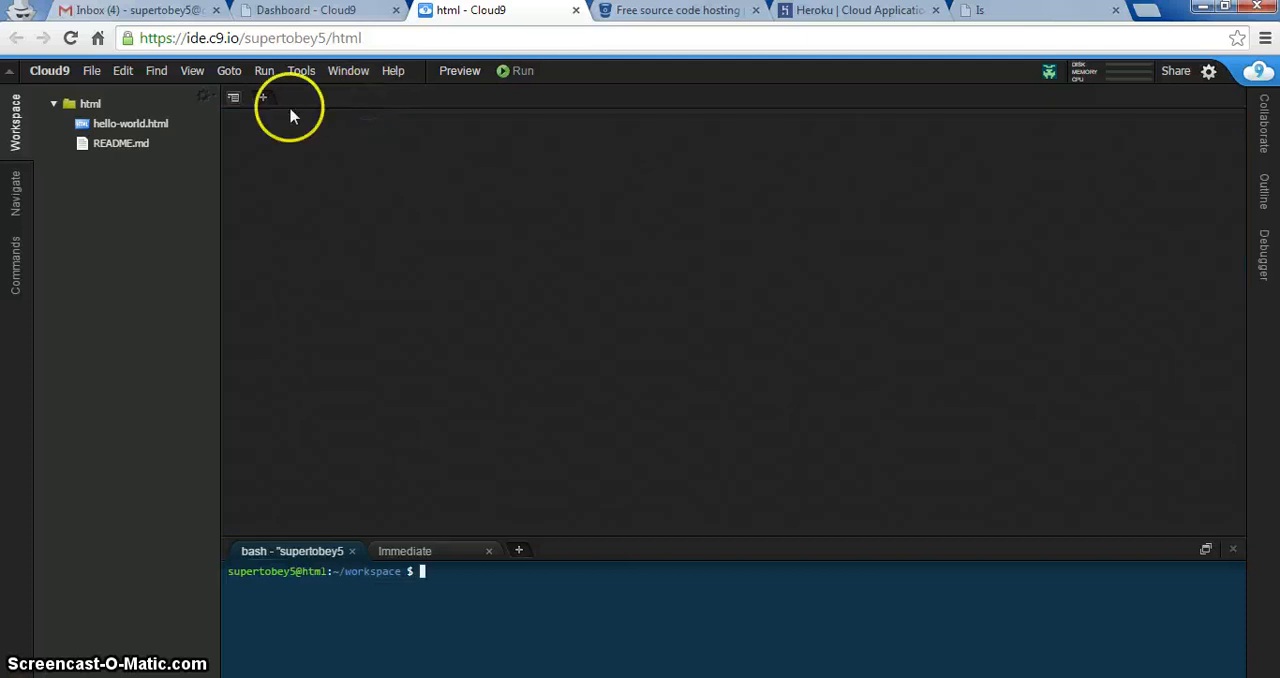
click(262, 97)
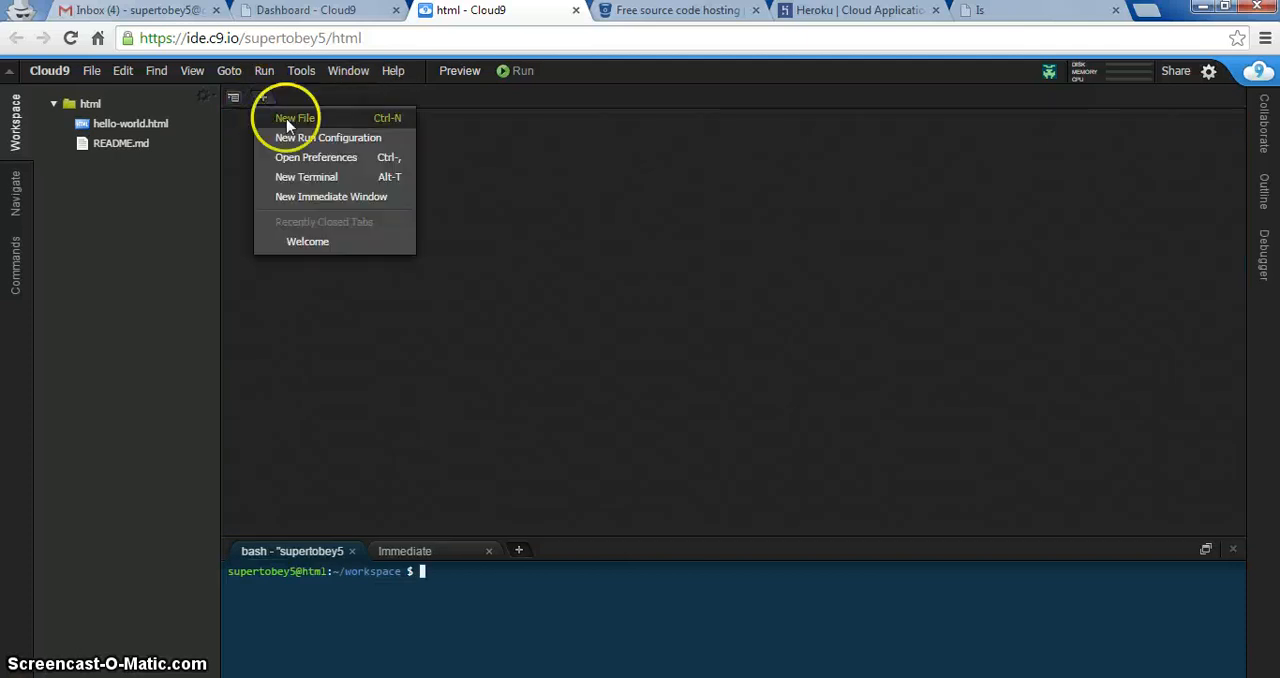
click(288, 121)
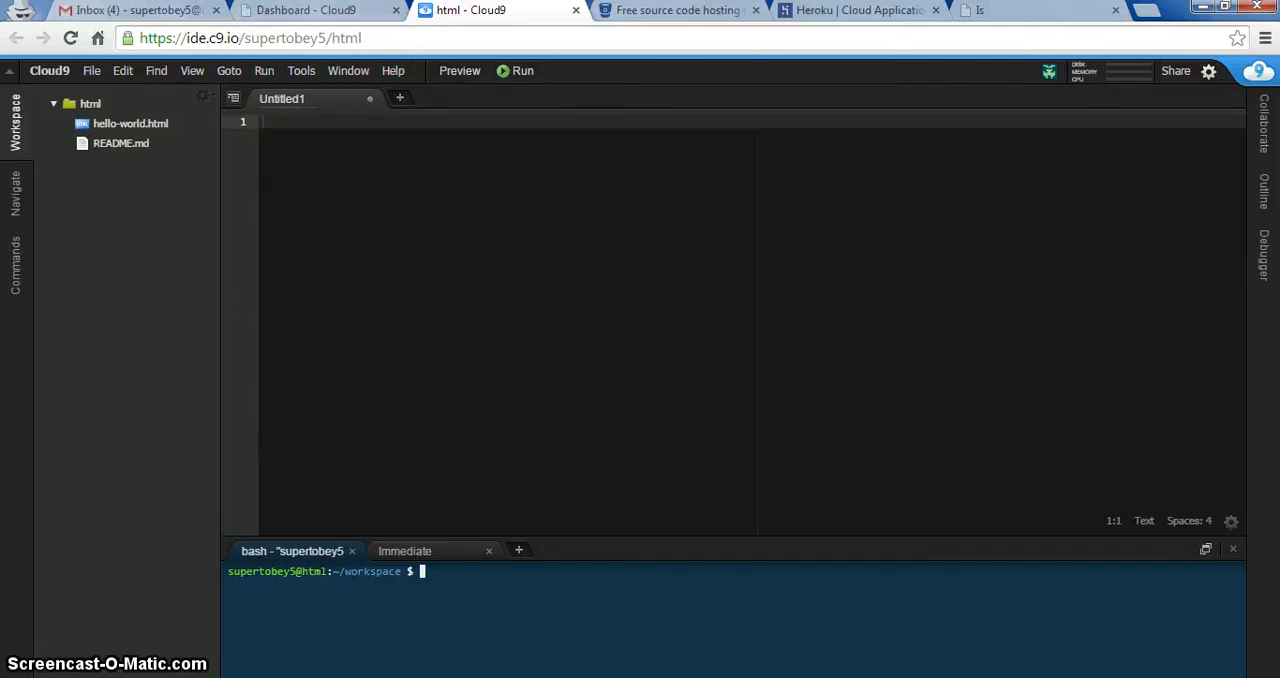
Step: Open the Bitbucket sign-up form and enter the account holder's first and last name
click(687, 12)
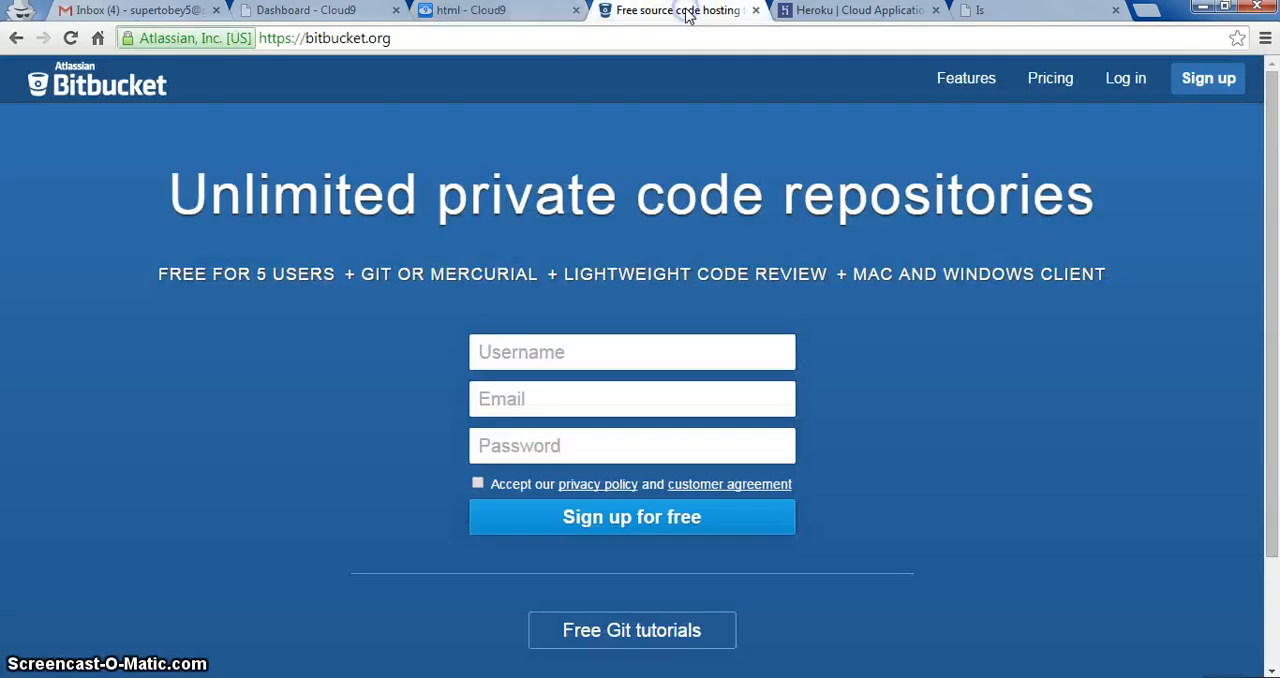
click(1204, 88)
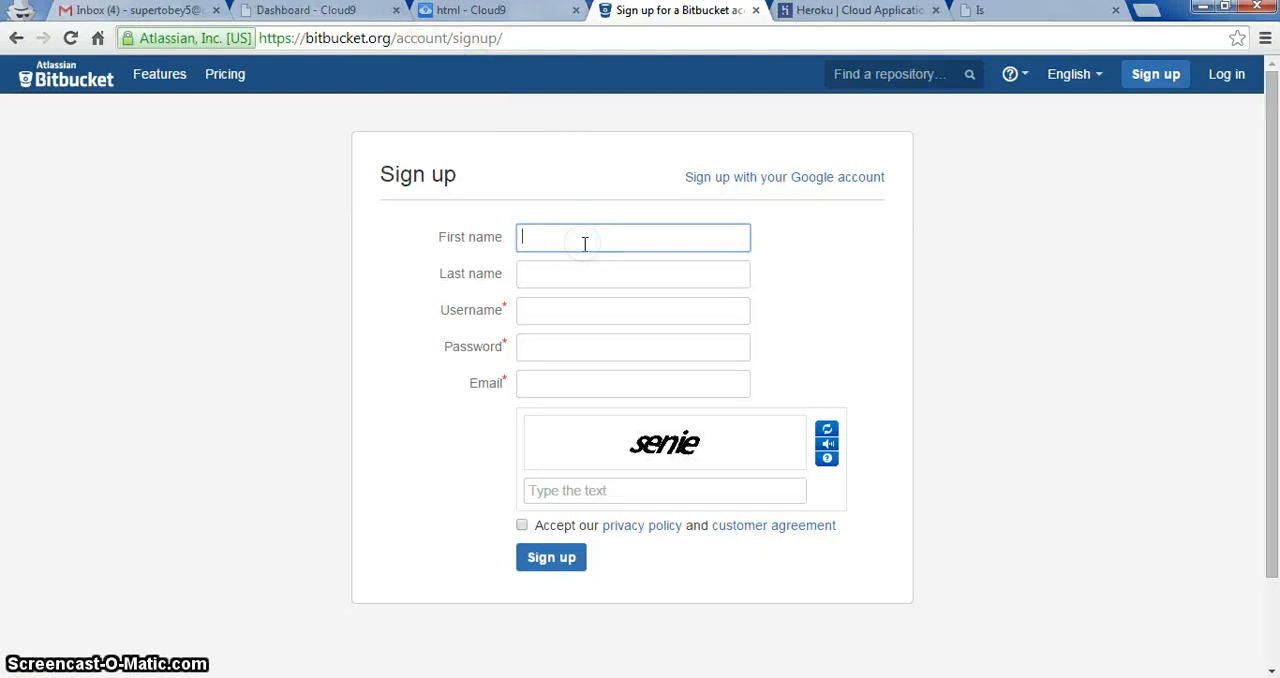
text(uper)
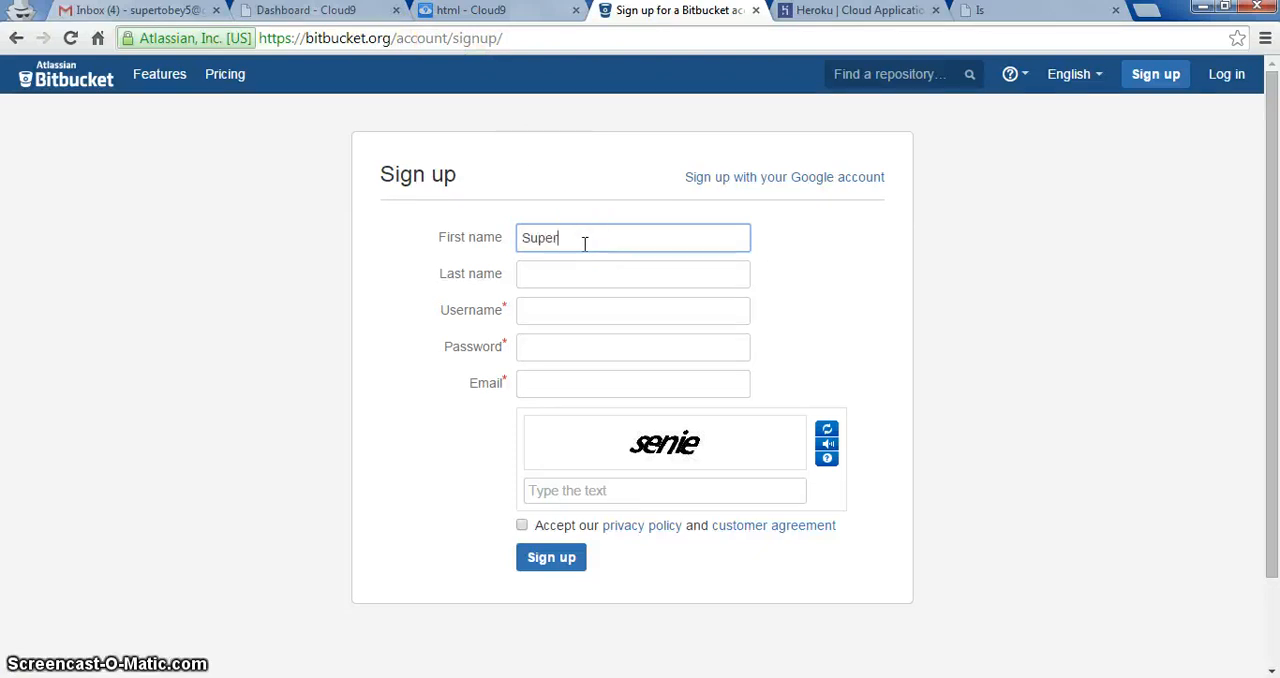
key(Tab)
text(Tobey)
key(Tab)
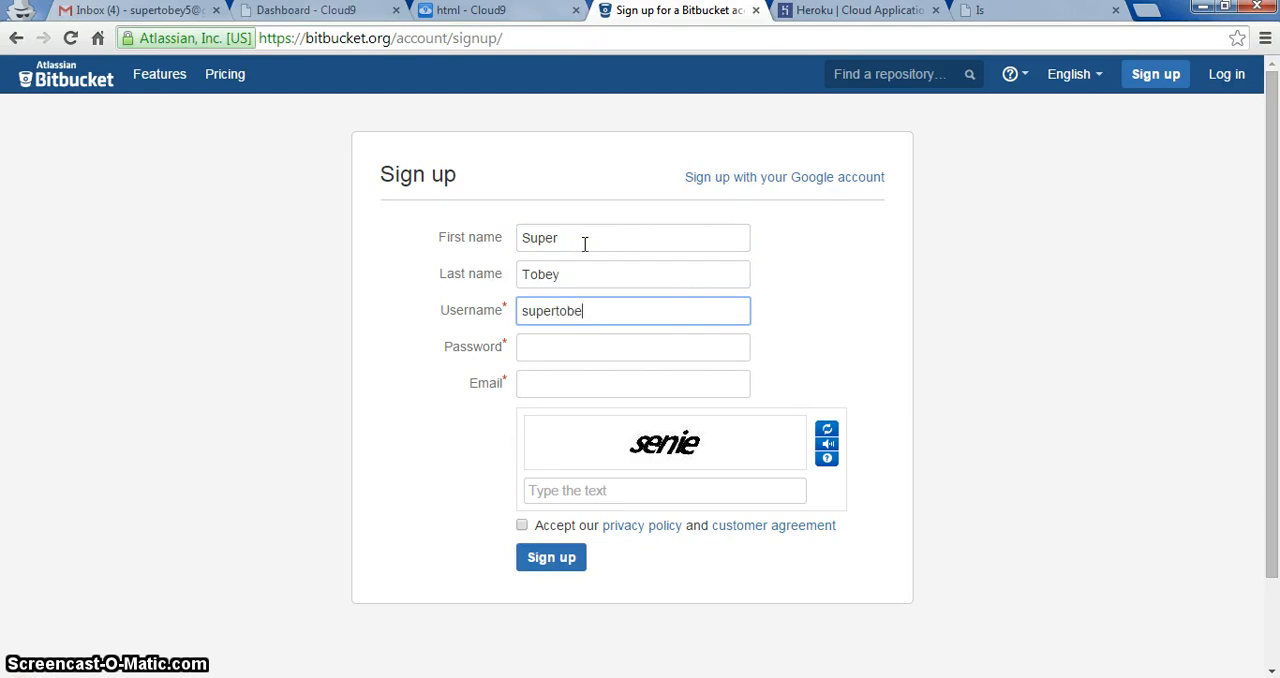
Step: Fill in the username, account password and e-mail address in the Bitbucket sign-up form
text(supertobey5)
key(Tab)
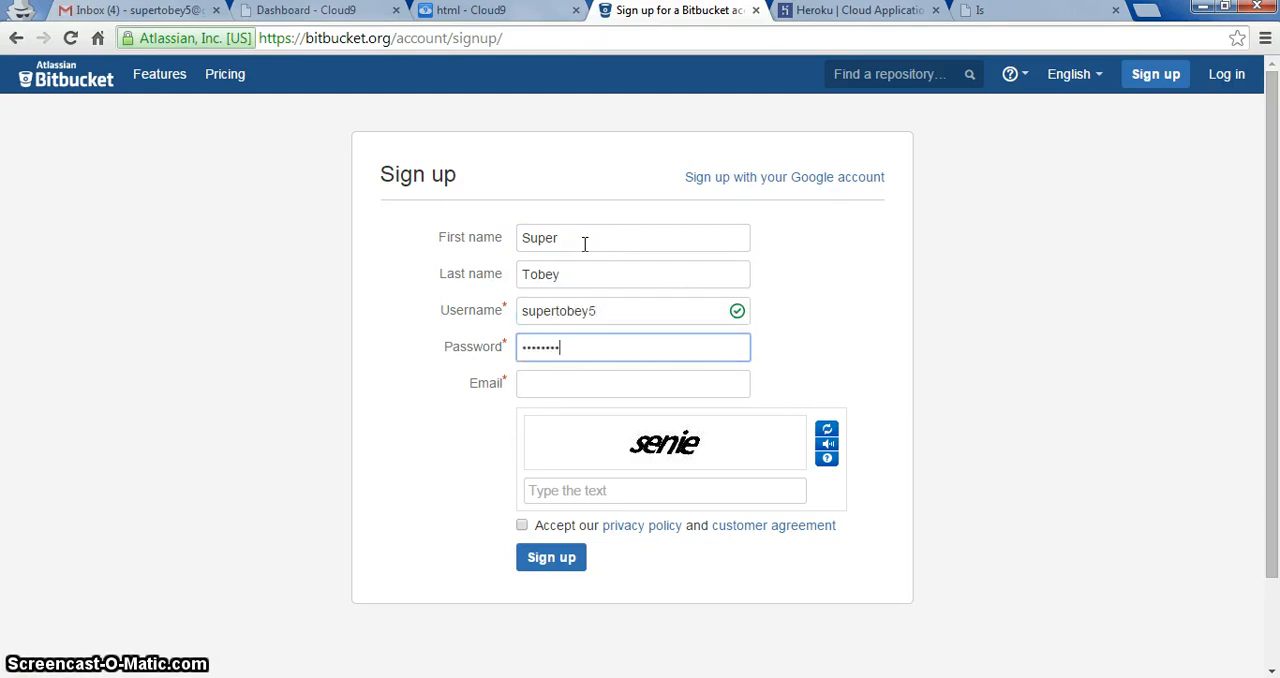
key(Tab)
text(supertobe)
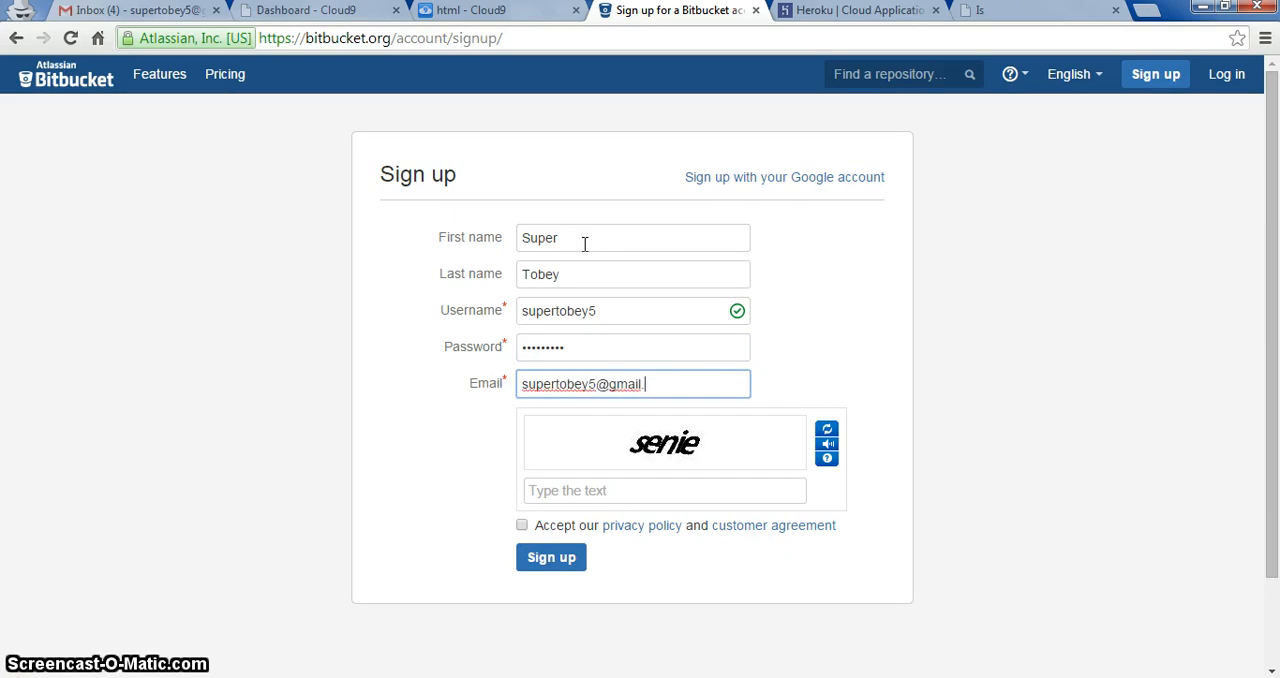
Step: Complete the Bitbucket sign-up with the captcha text and the accepted agreement, and decline creating a first repository
click(598, 490)
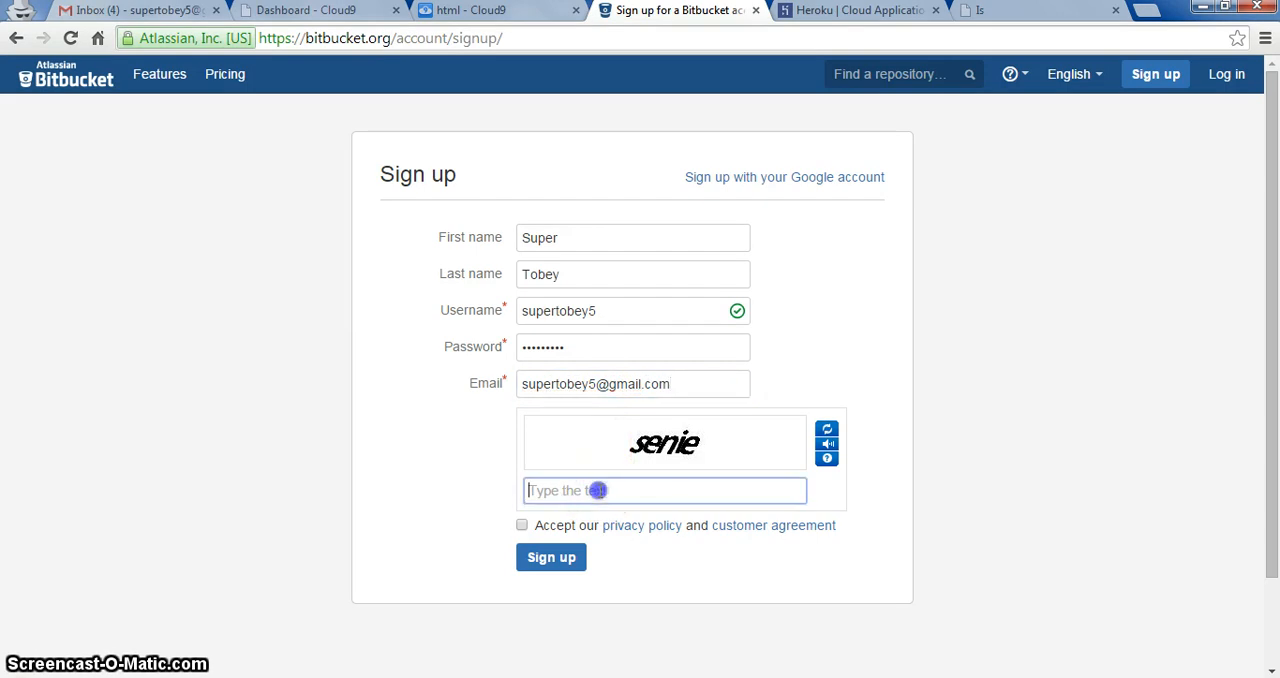
text(senie)
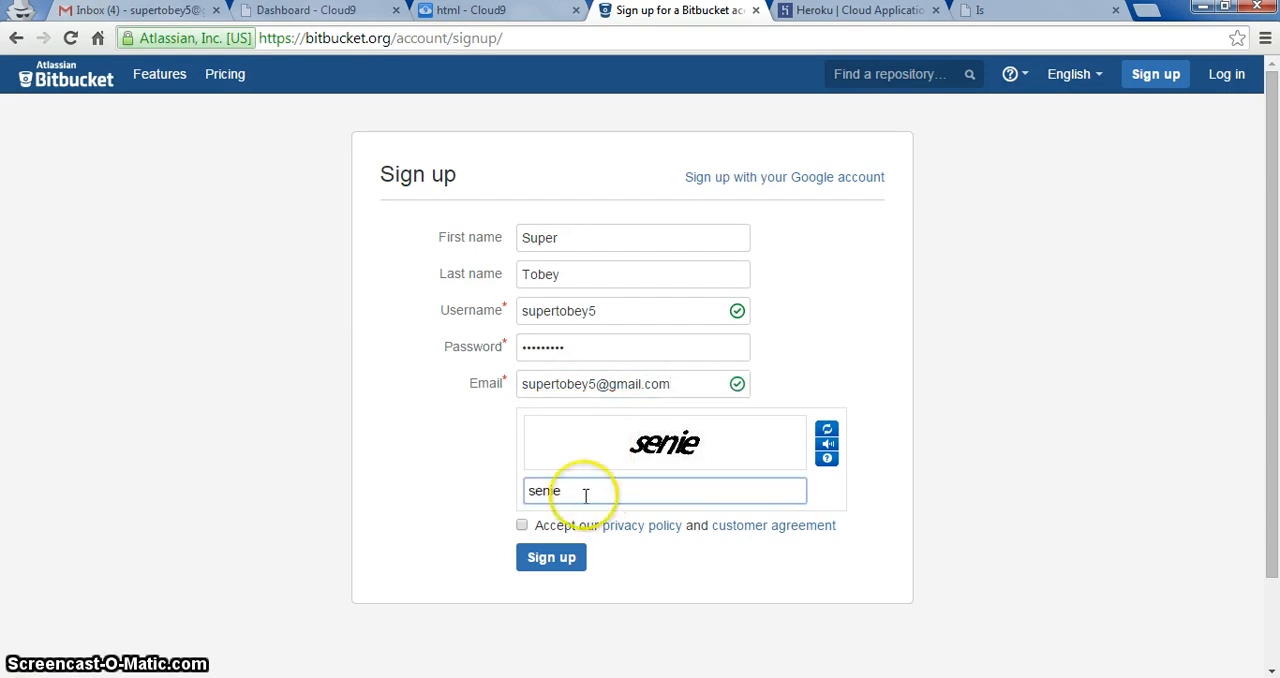
click(521, 525)
click(568, 562)
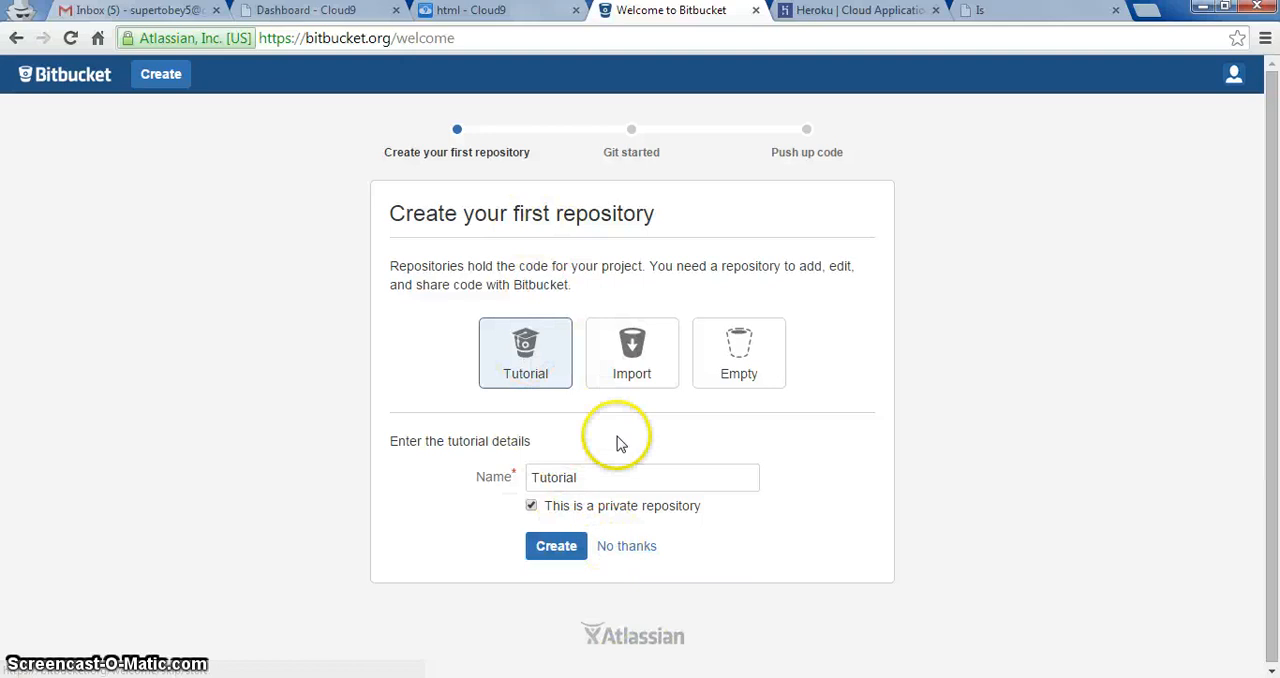
click(641, 551)
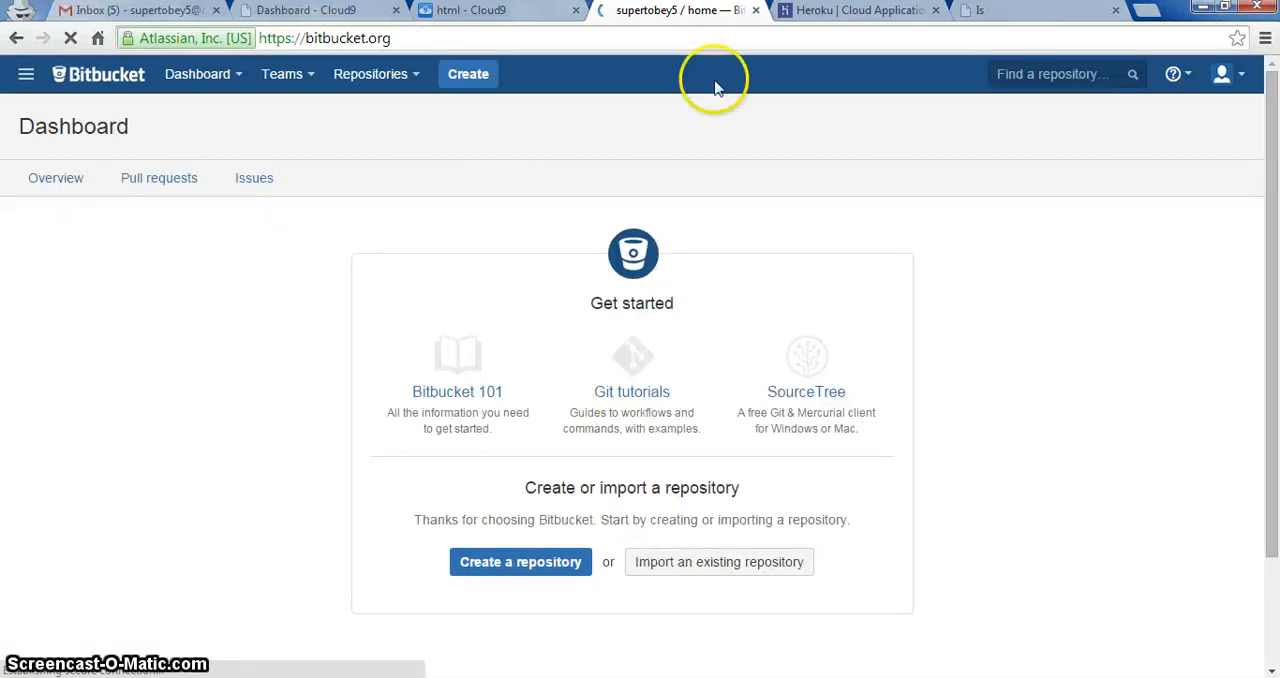
Step: Switch to Heroku, open its free sign-up form and enter the account holder's first name
click(856, 11)
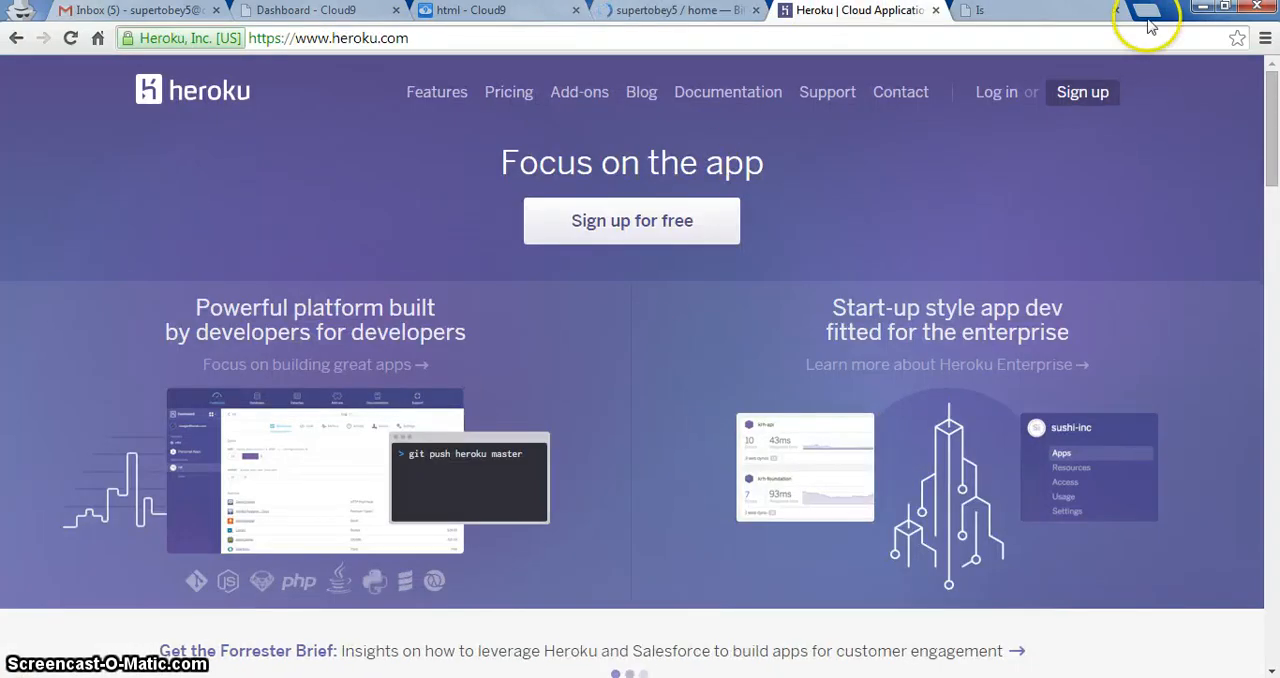
click(1066, 113)
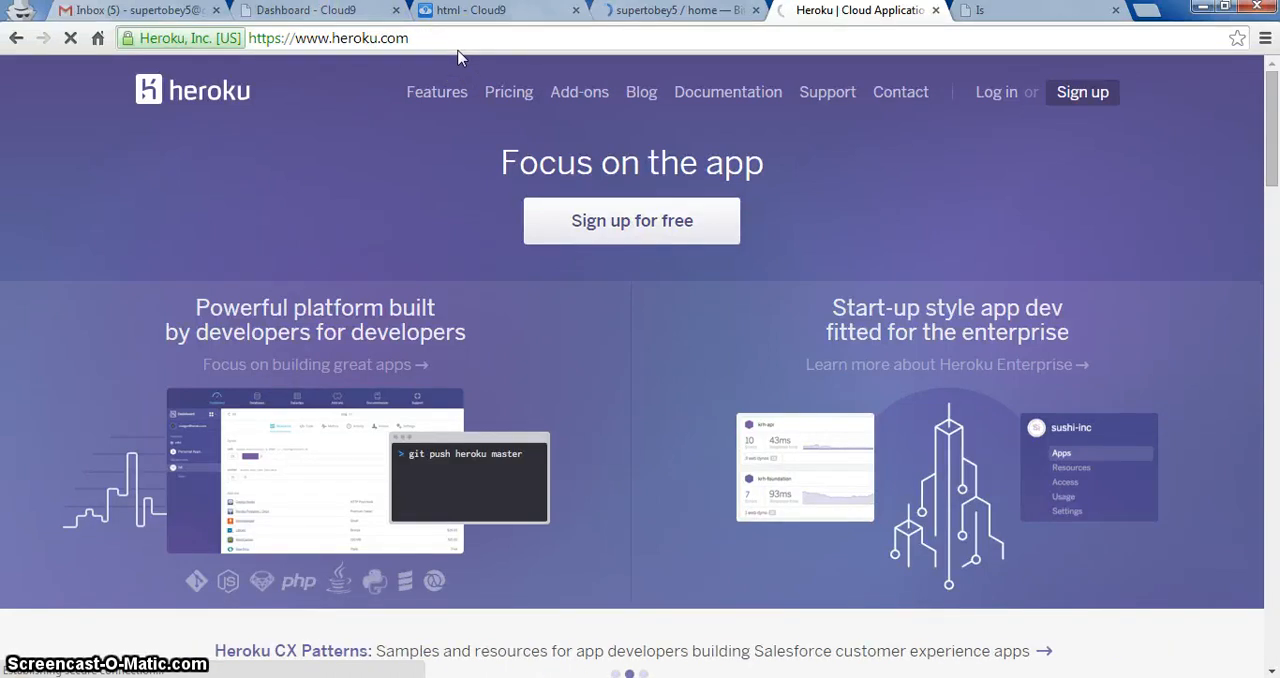
click(767, 360)
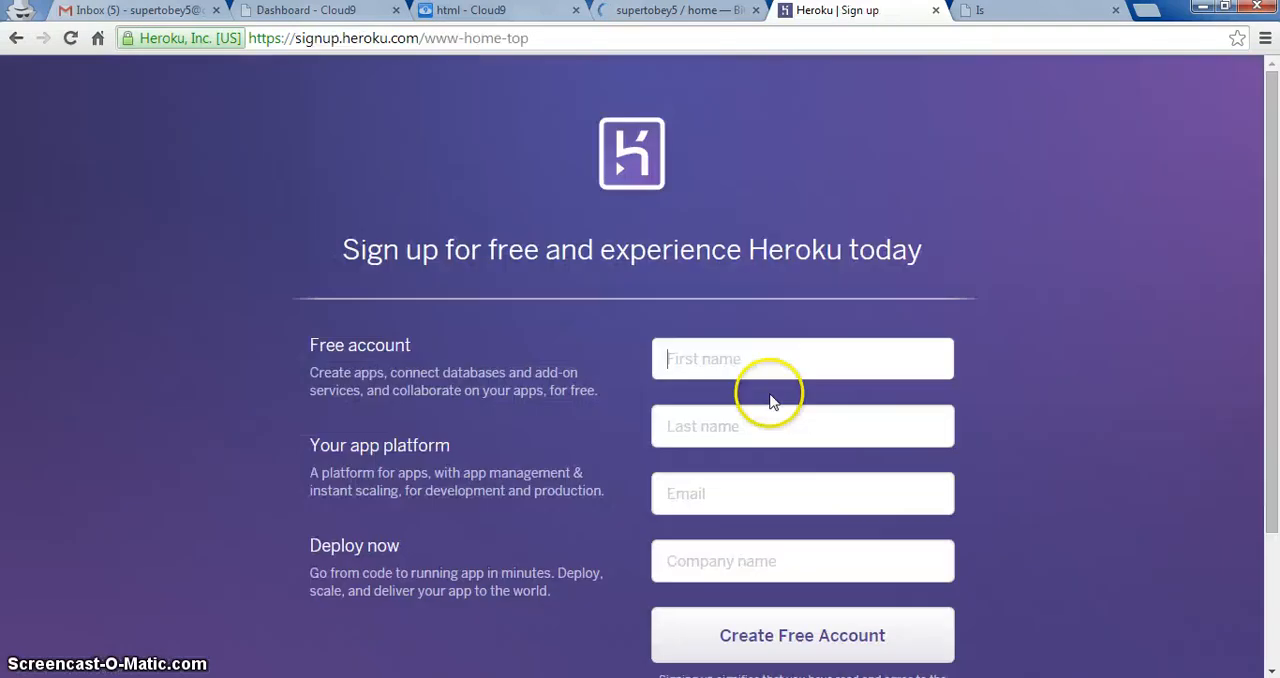
text(To)
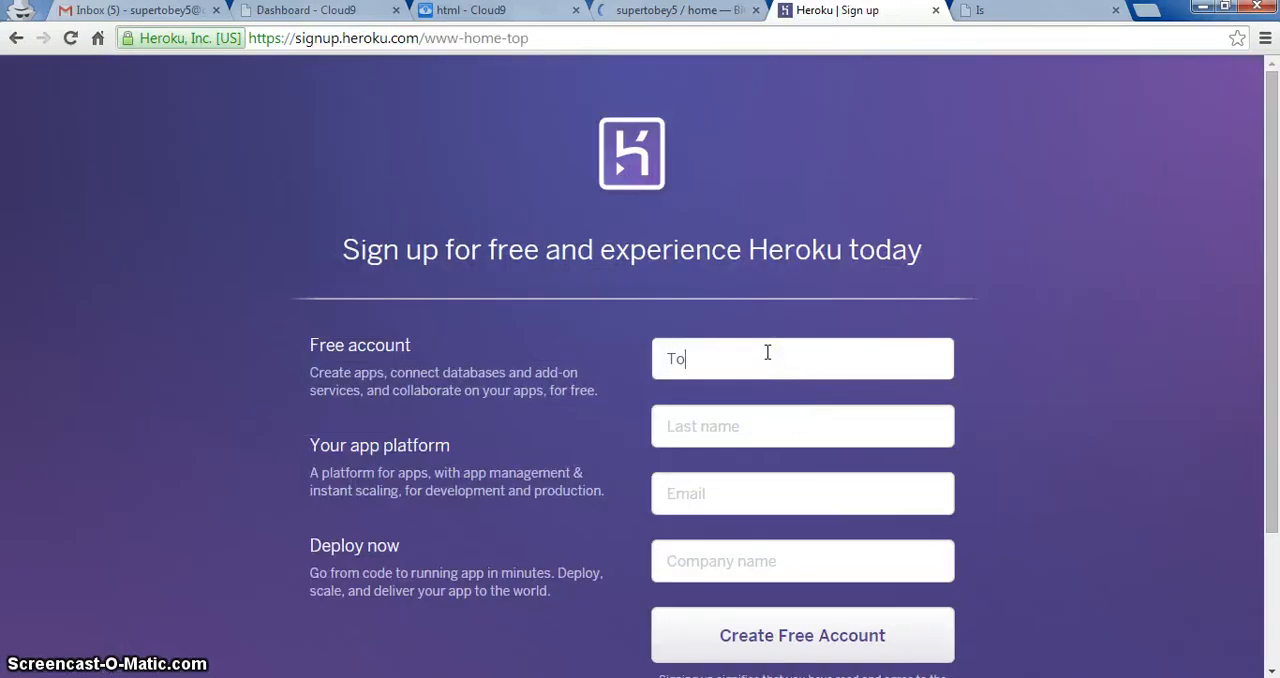
text(bey)
key(Tab)
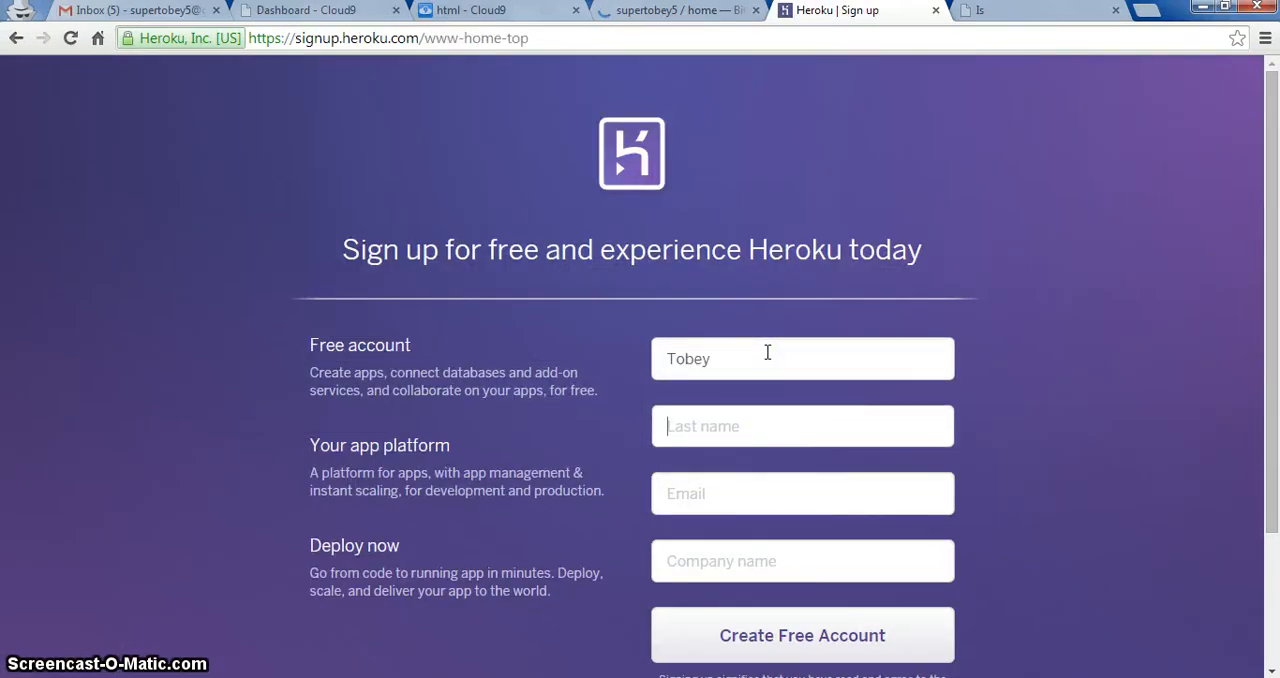
key(shift+Tab)
text(Super)
key(Tab)
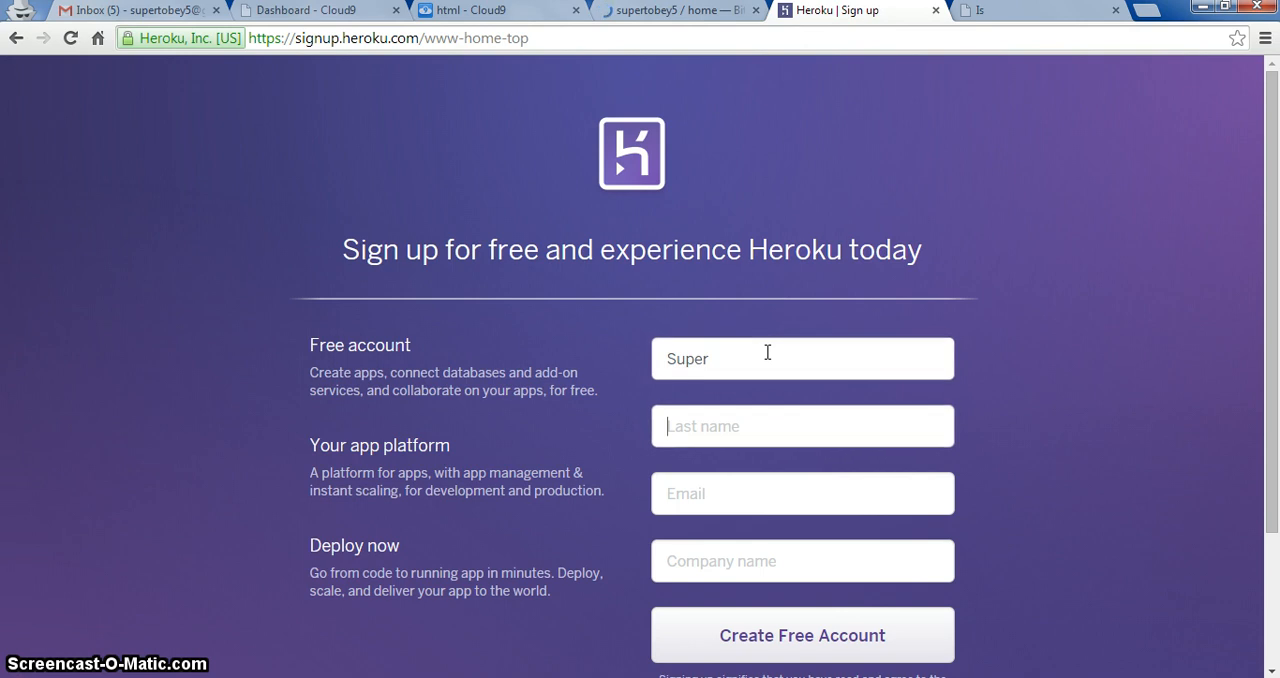
Step: Enter the account holder's last name and e-mail address in the Heroku sign-up form and submit it without a company name
text(Tobey)
key(Tab)
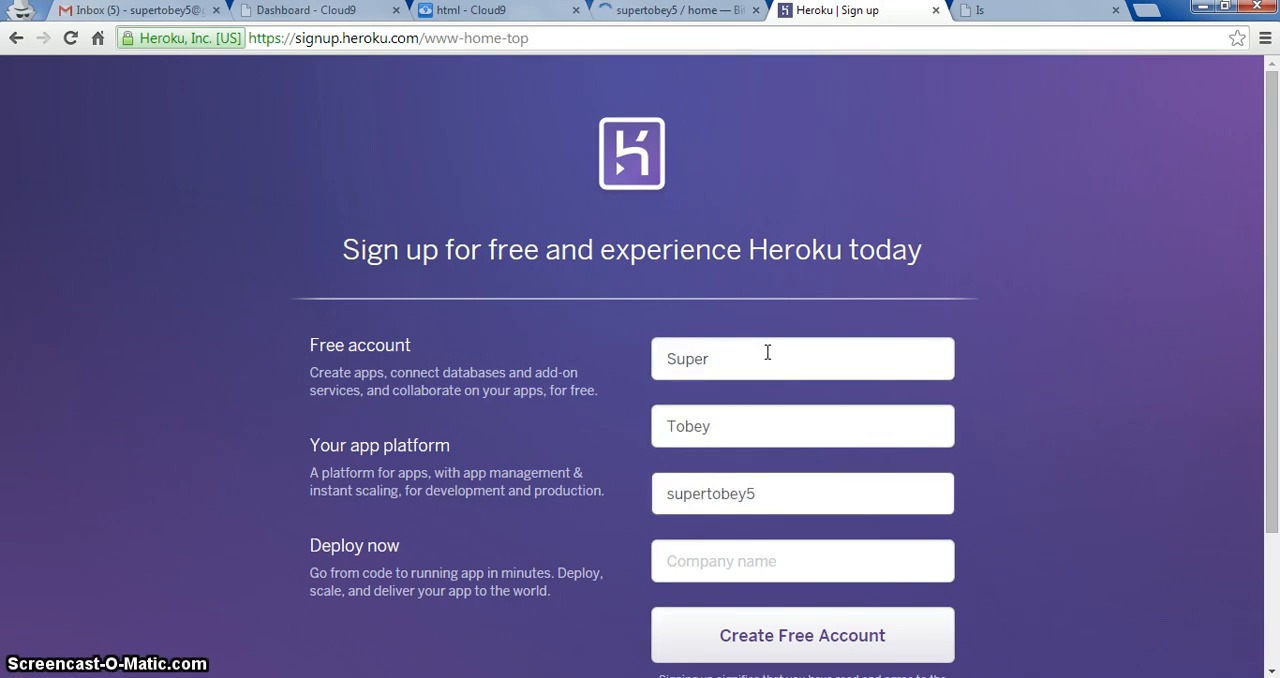
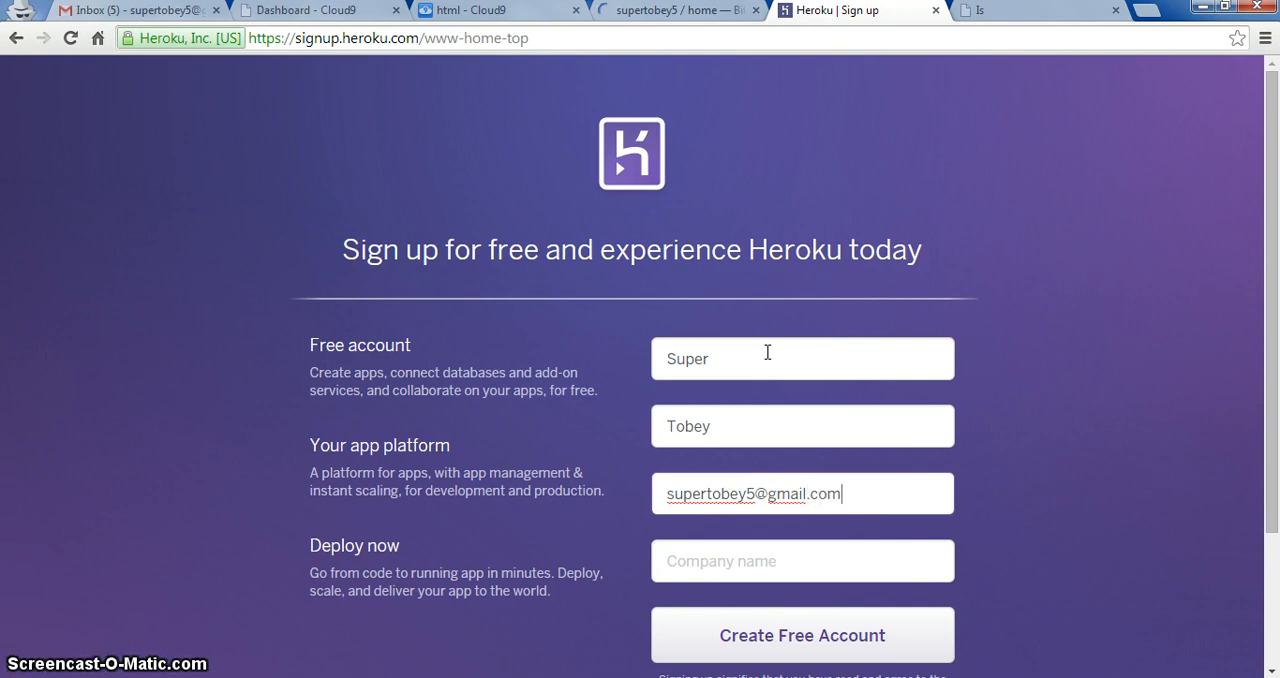
key(Tab)
click(770, 648)
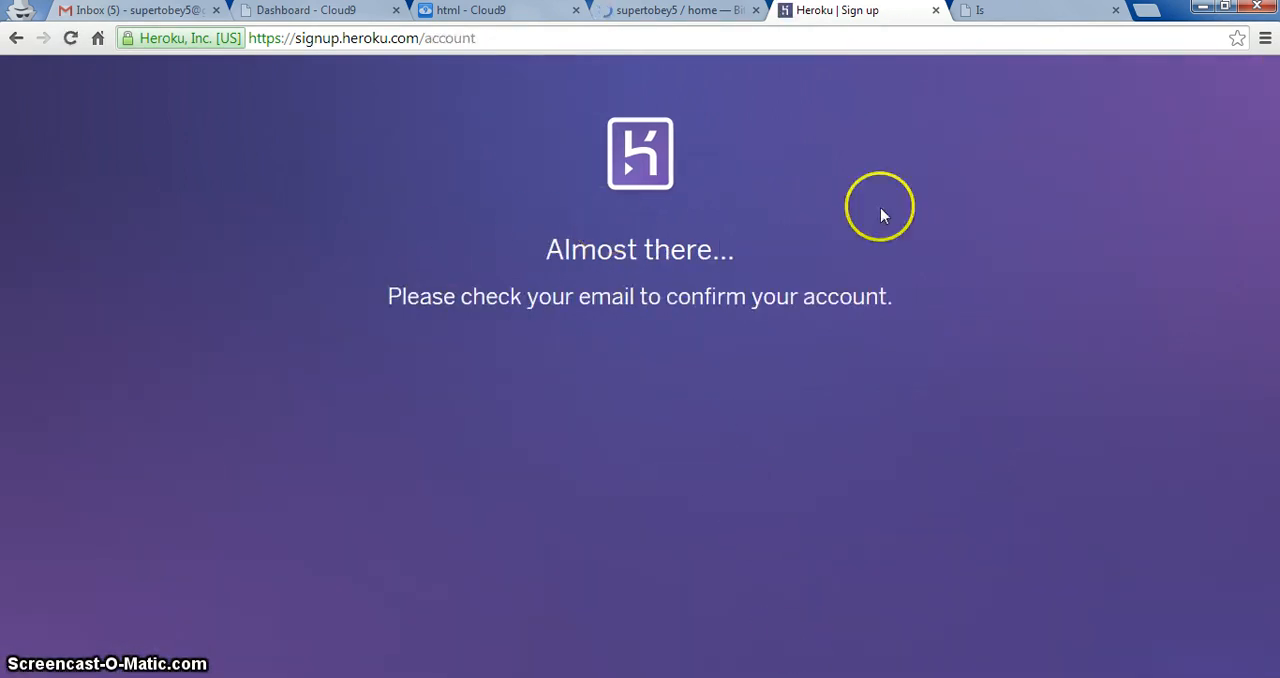
Step: Switch to Gmail, refresh the inbox until Heroku's confirmation message arrives, and follow its account activation link
click(118, 10)
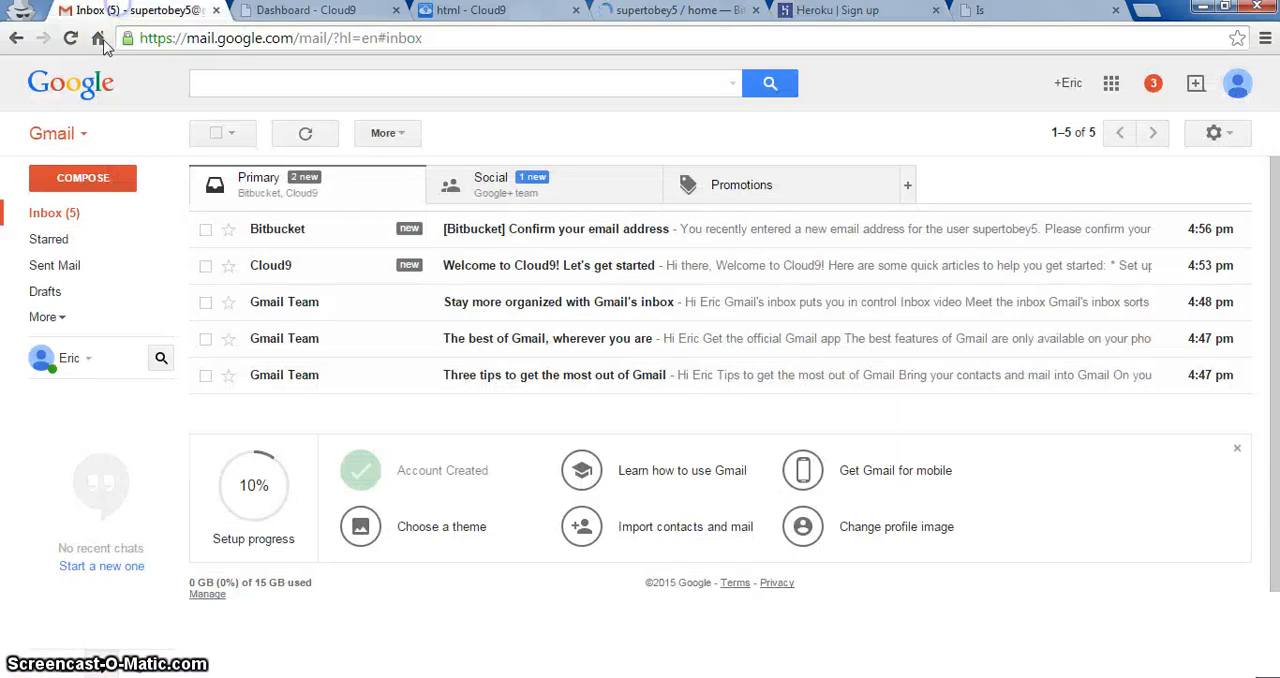
click(304, 135)
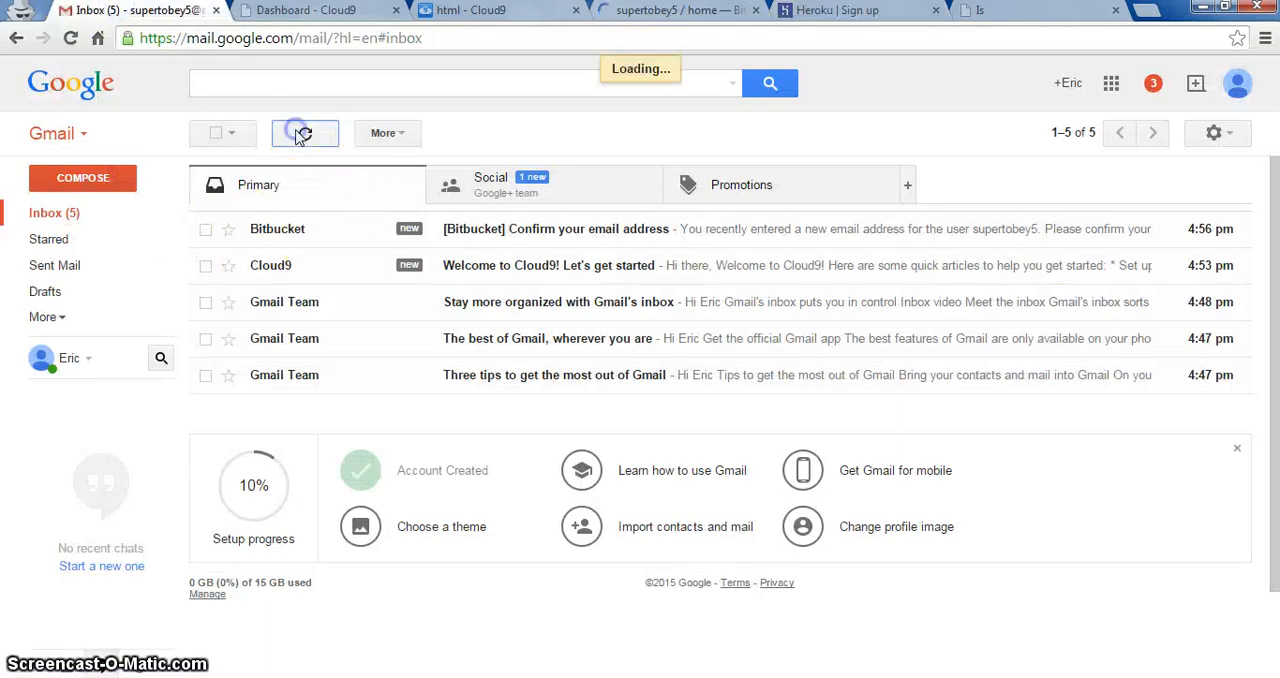
click(310, 136)
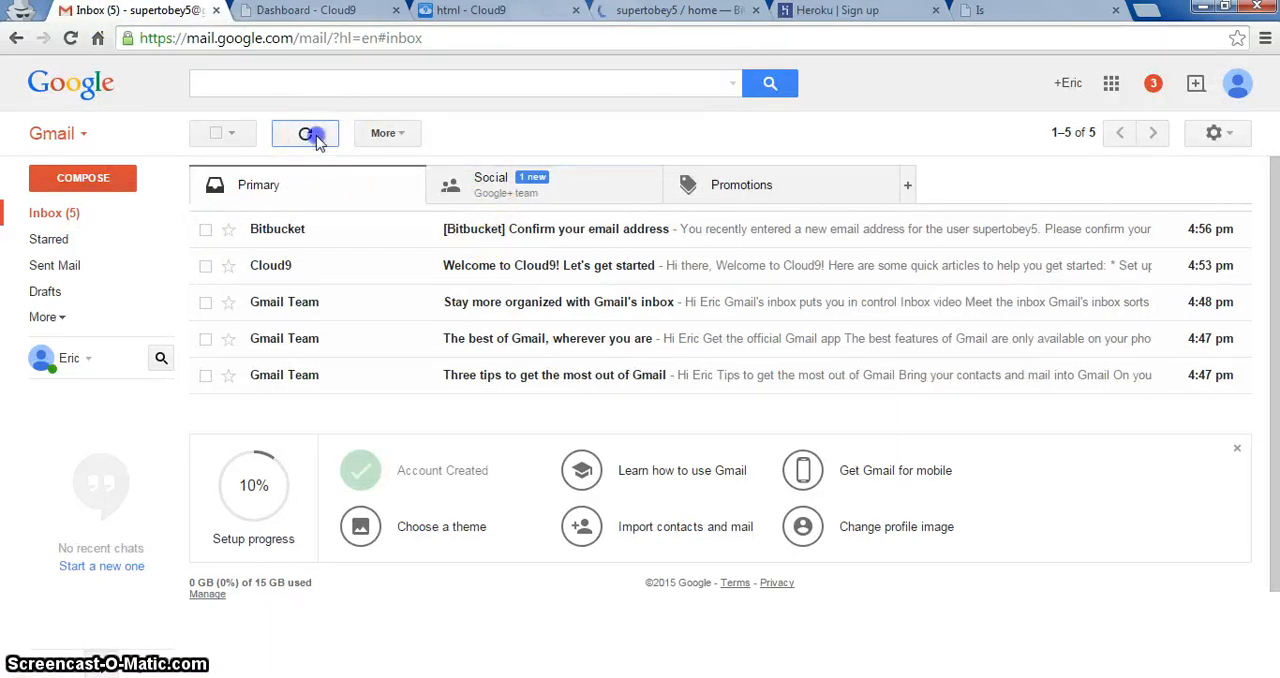
click(316, 141)
click(316, 141)
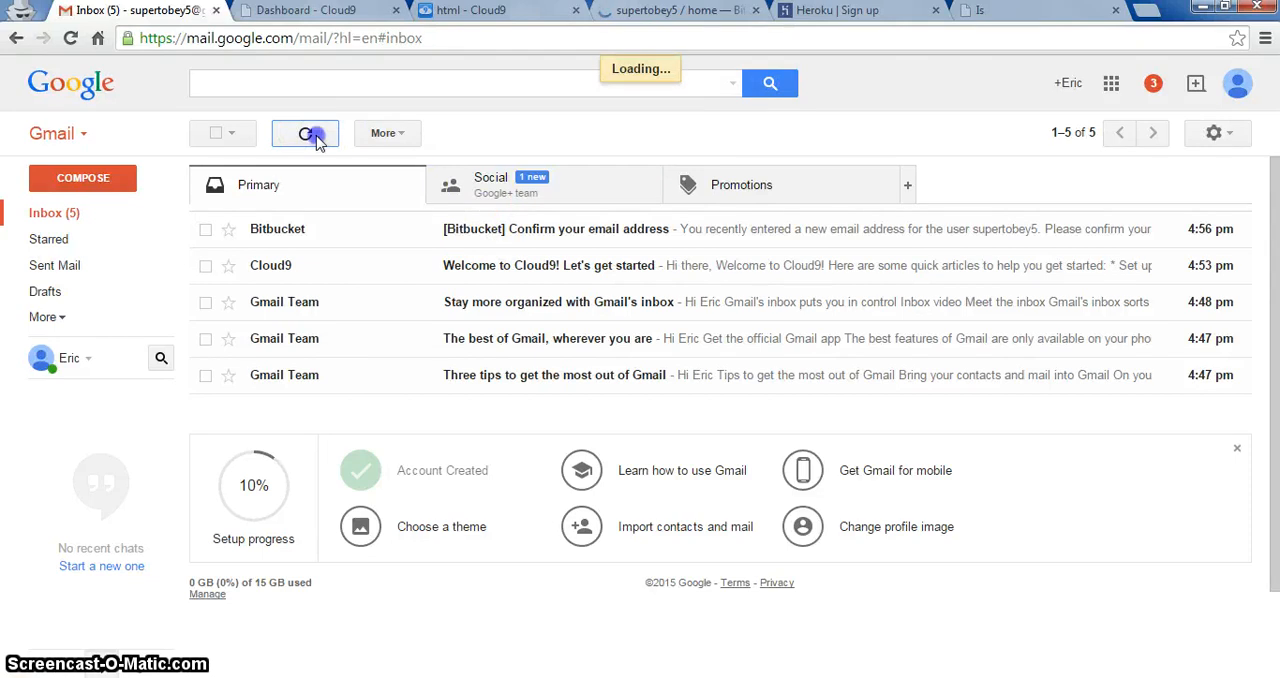
click(38, 218)
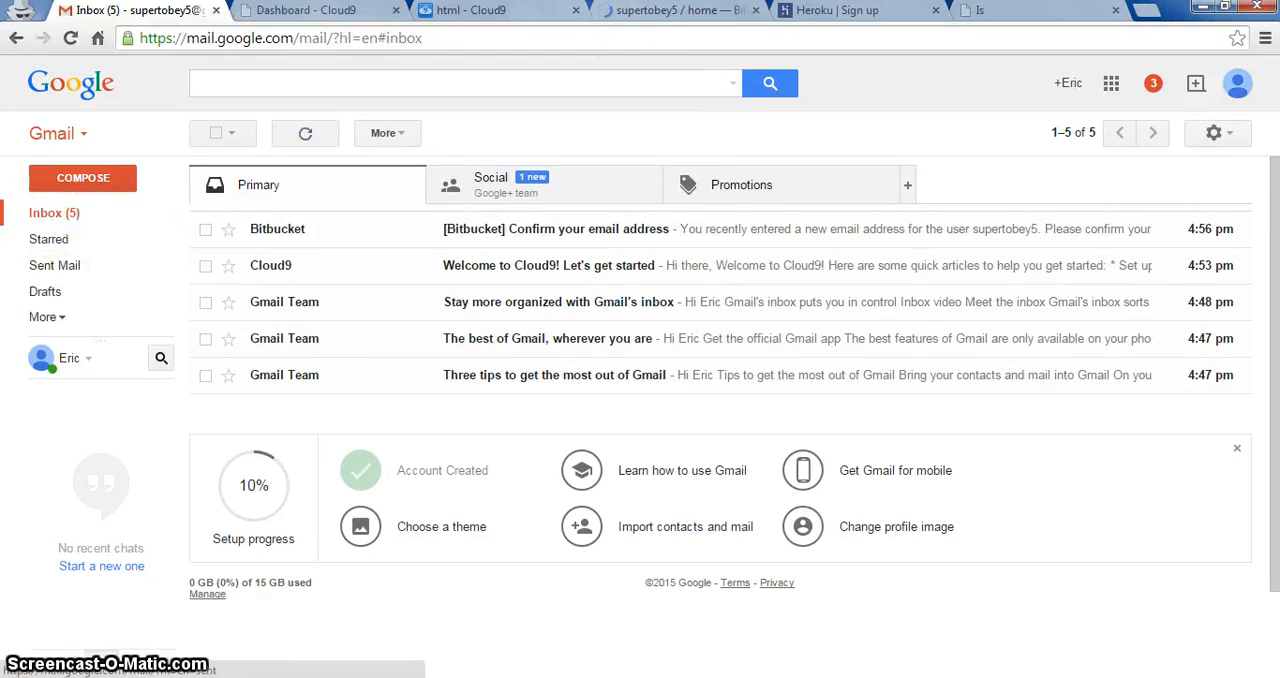
click(565, 232)
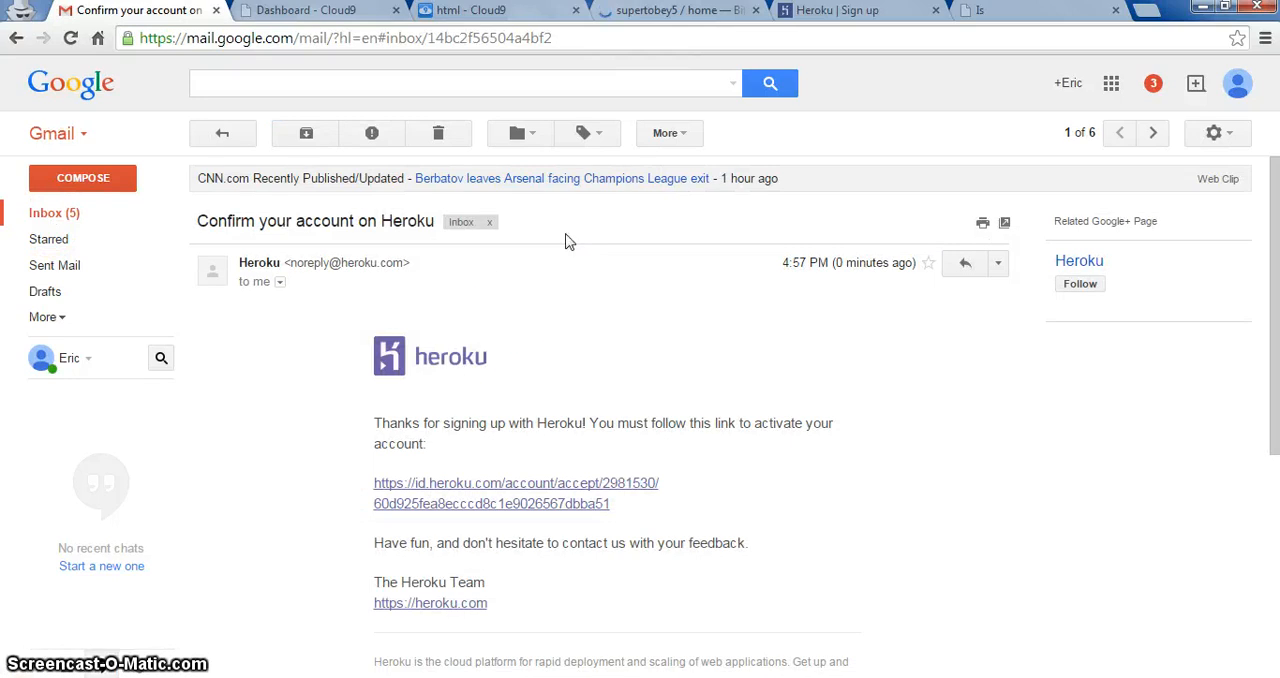
click(469, 490)
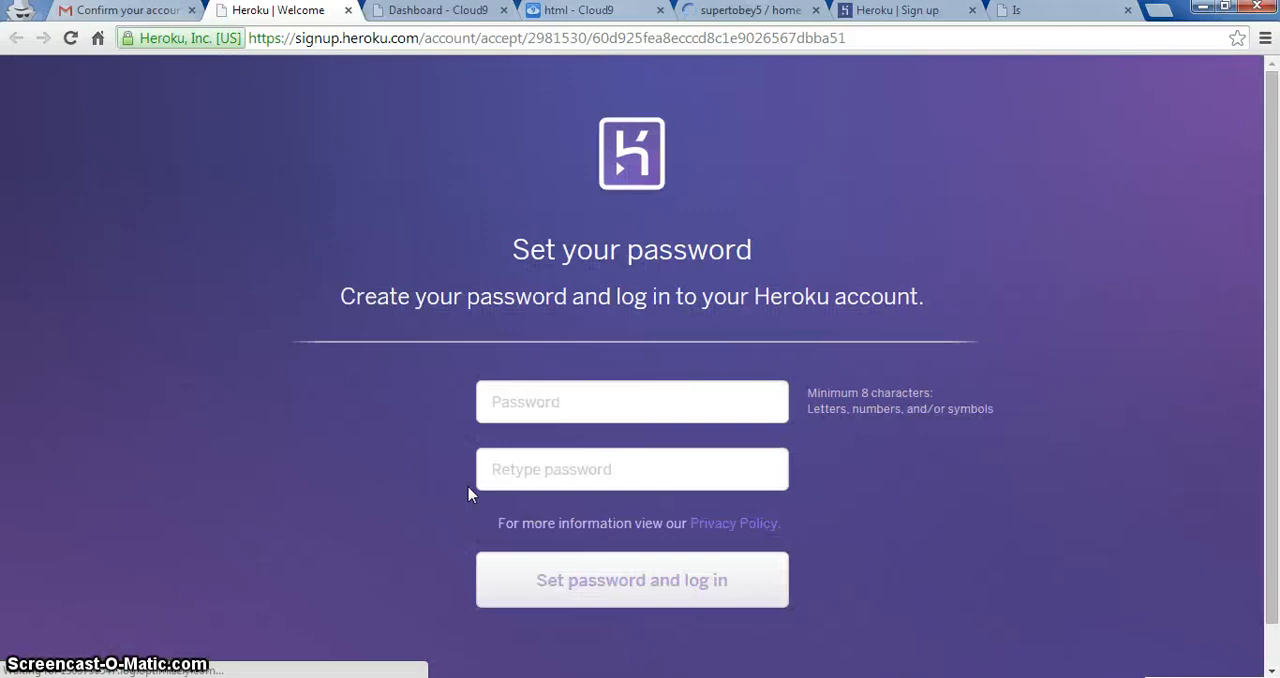
Step: Set and retype the Heroku account password, log in, and proceed to the personal apps dashboard
click(551, 403)
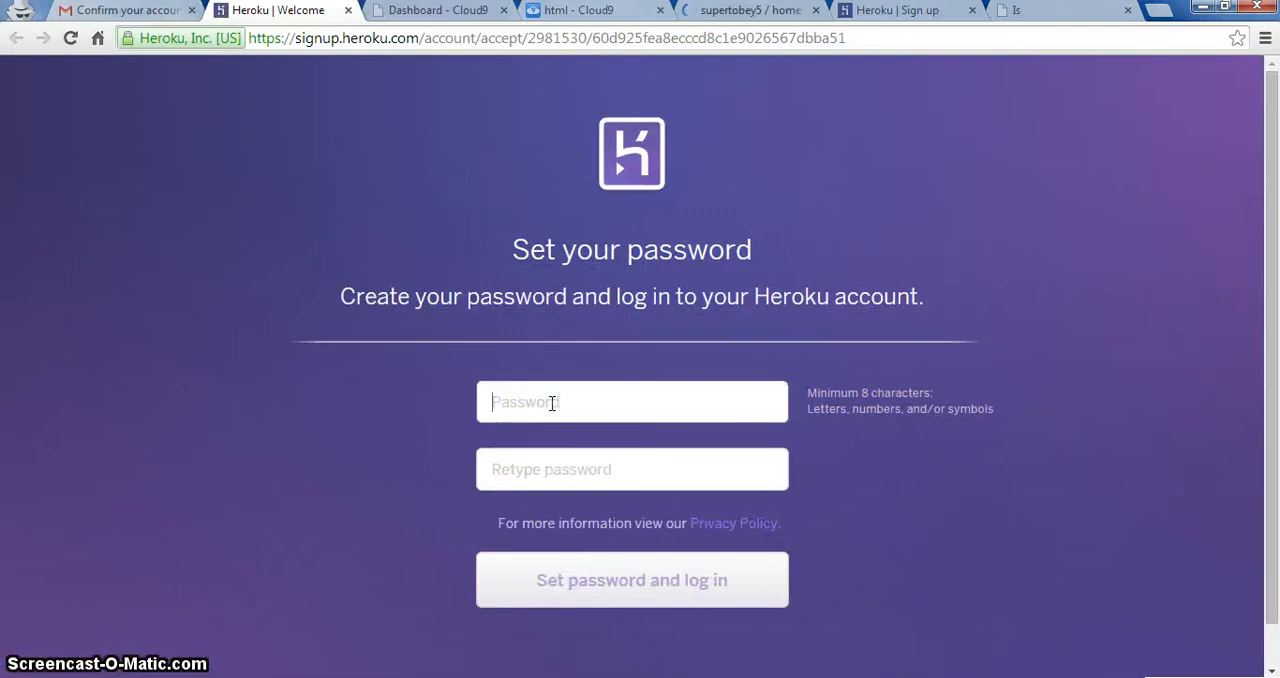
text(***)
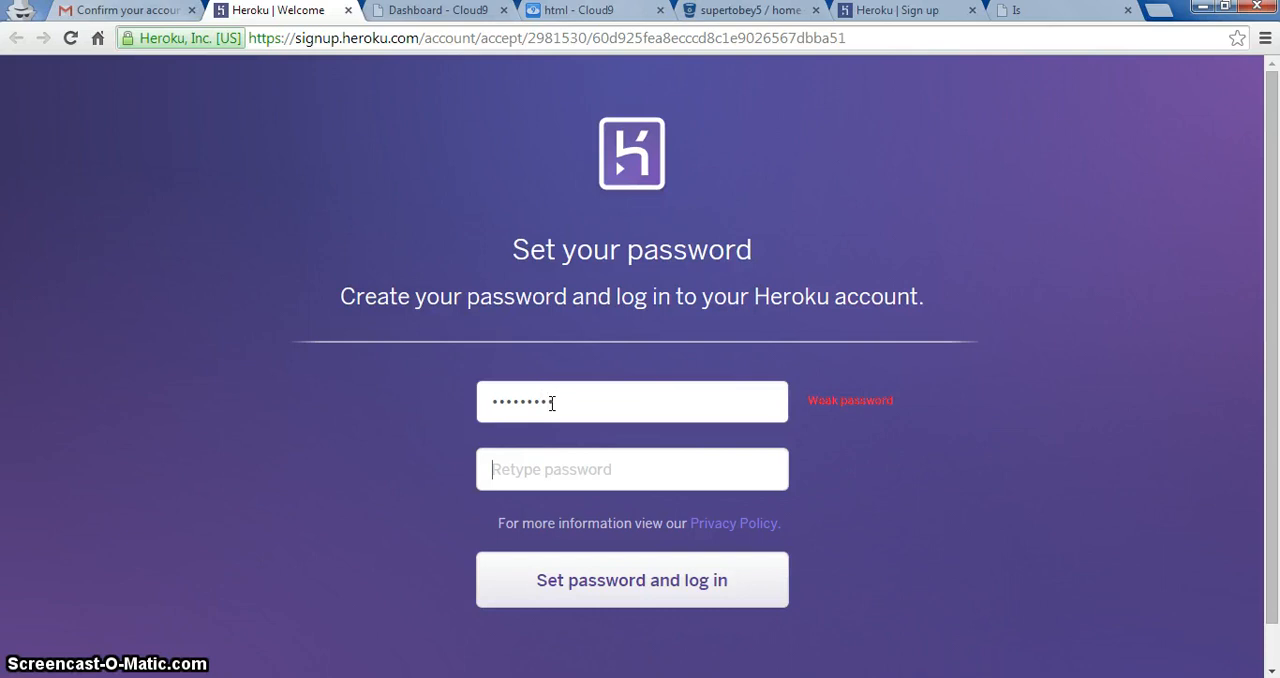
text(*)
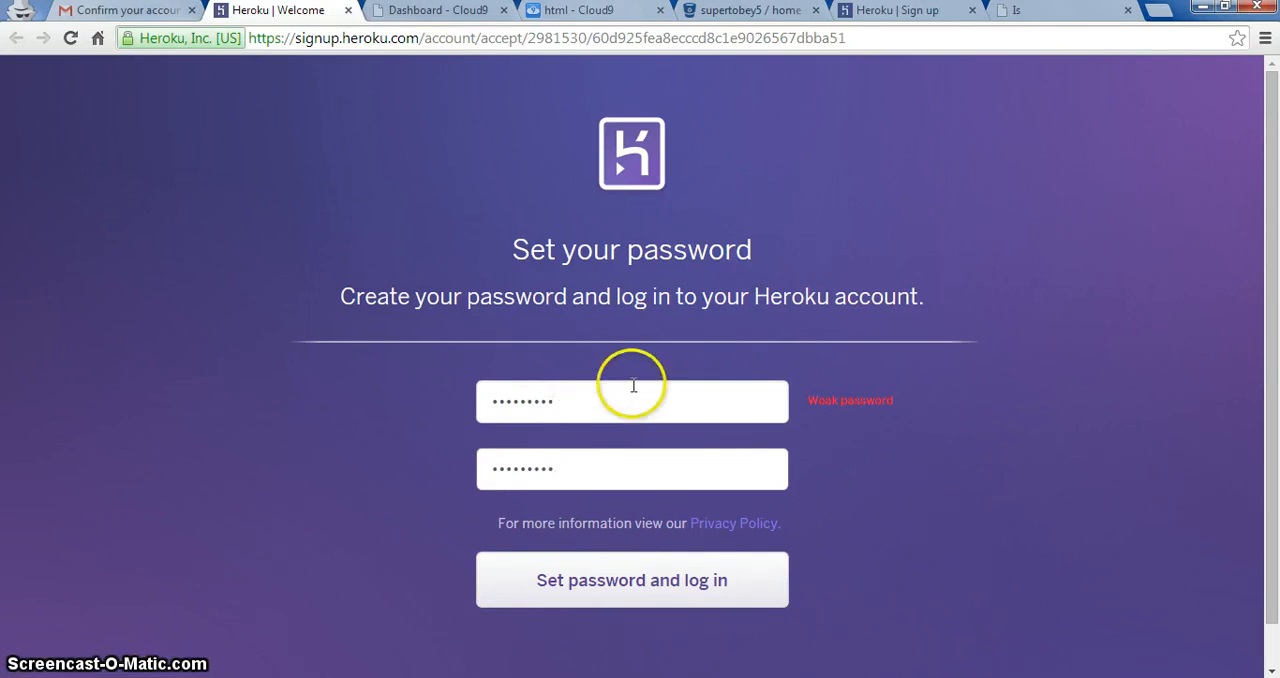
click(594, 573)
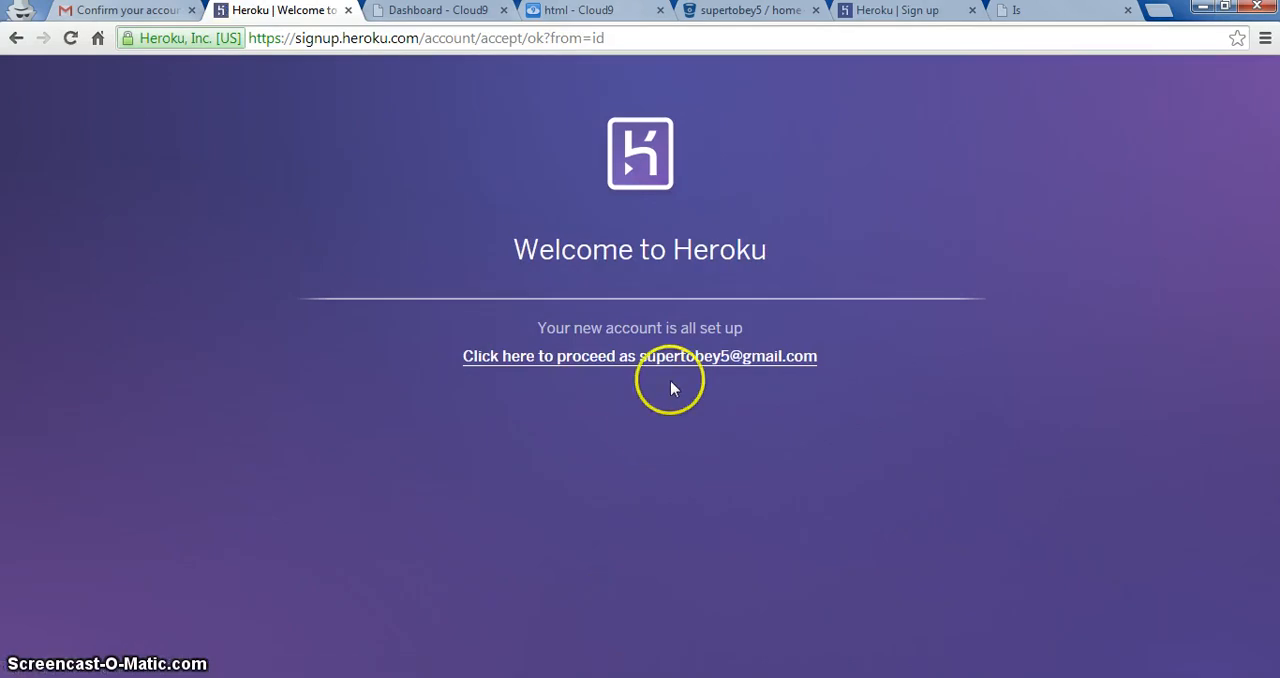
click(646, 360)
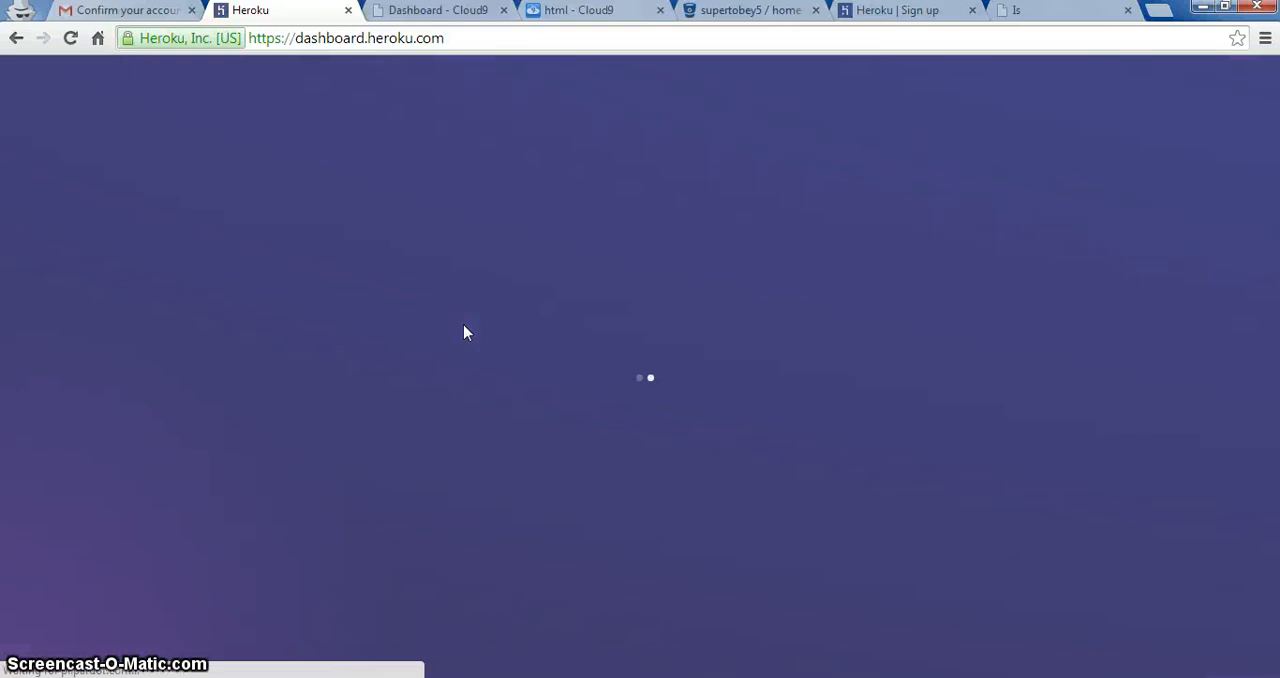
click(463, 327)
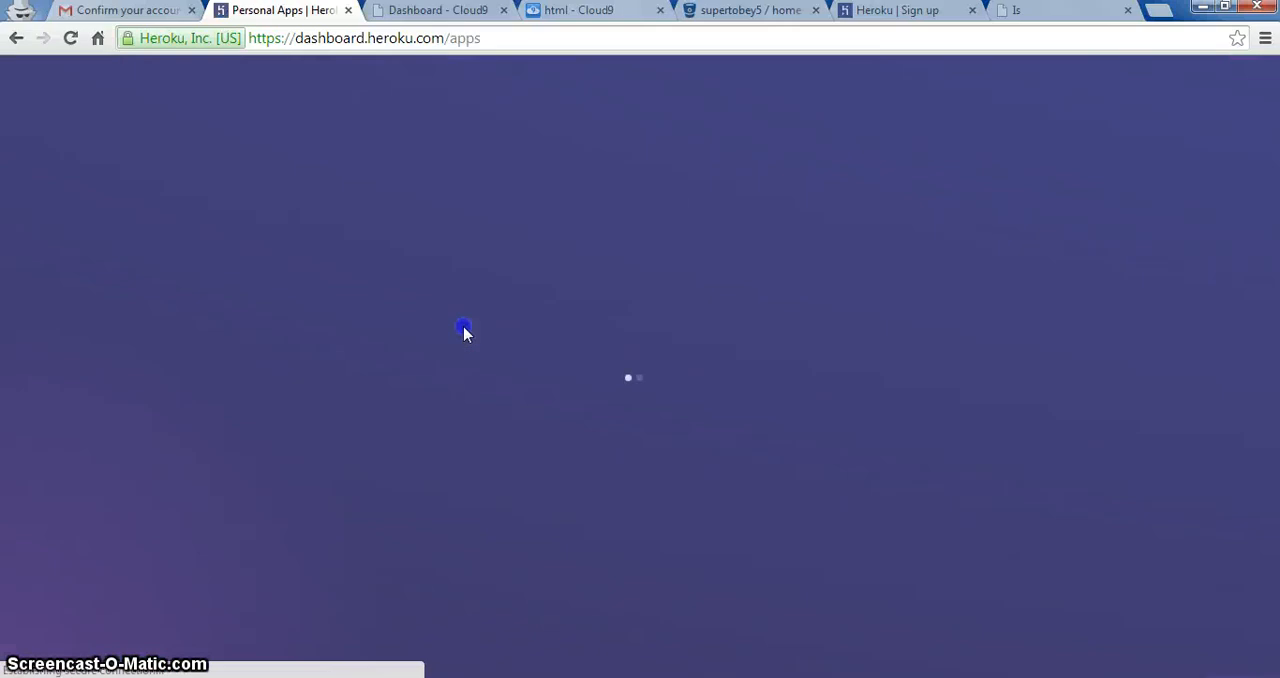